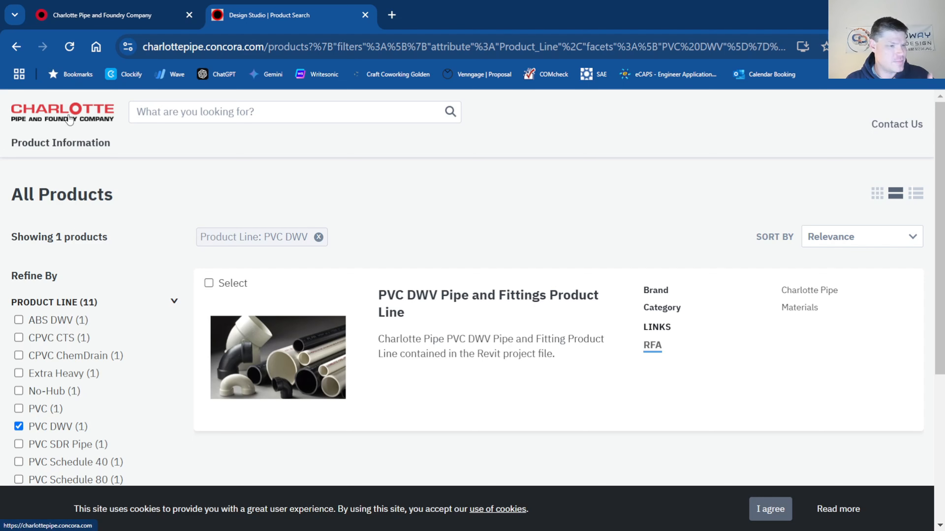
Step: Review the Revit search results on the Charlotte Pipe site and the PVC DWV Pipe and Fittings Product Line listing
left_click(122, 15)
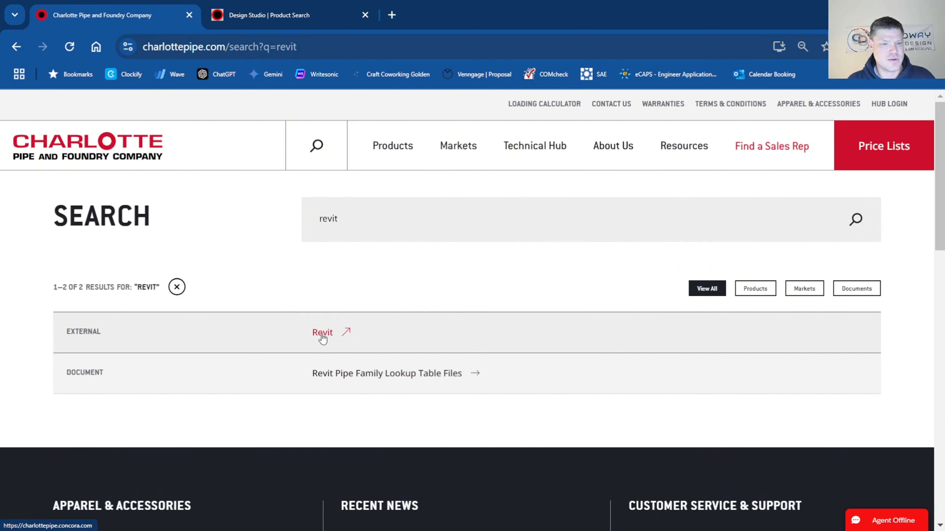
left_click(261, 18)
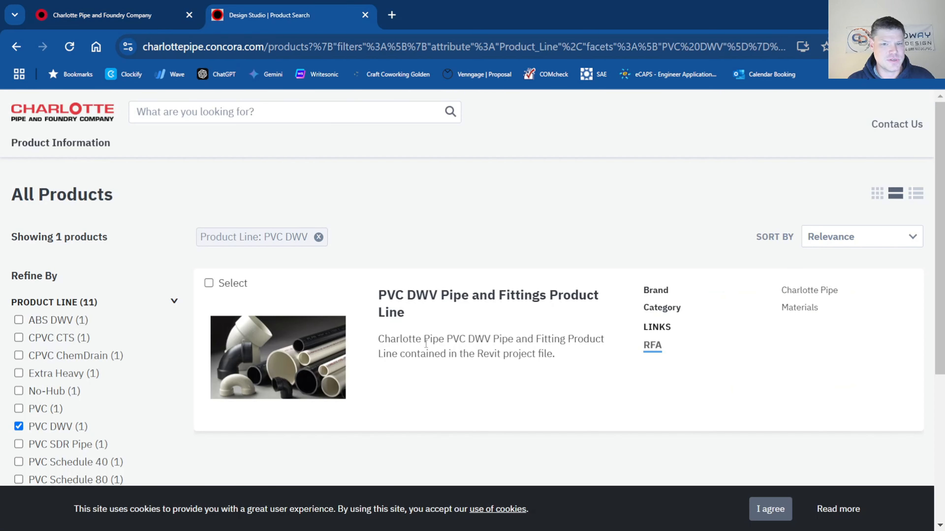
scroll(50, 237, "down", 4)
scroll(50, 237, "up", 2)
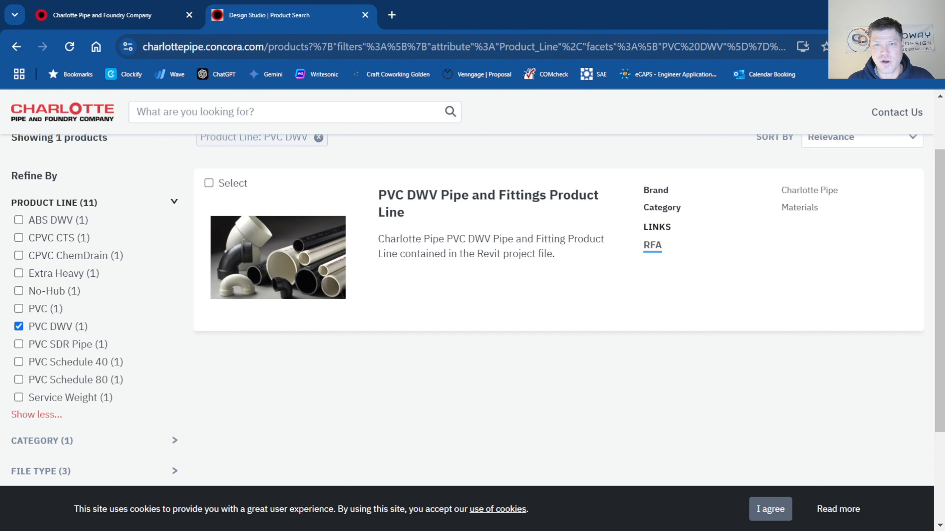
Step: Switch to Revit and look over the Sch40 folder of Charlotte PVC fitting families in File Explorer
left_click(859, 14)
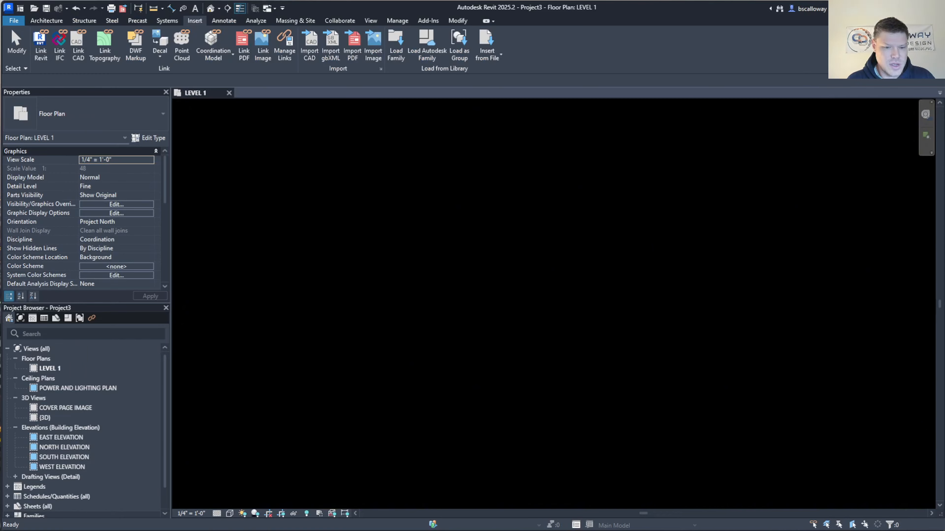
mouse_move(453, 522)
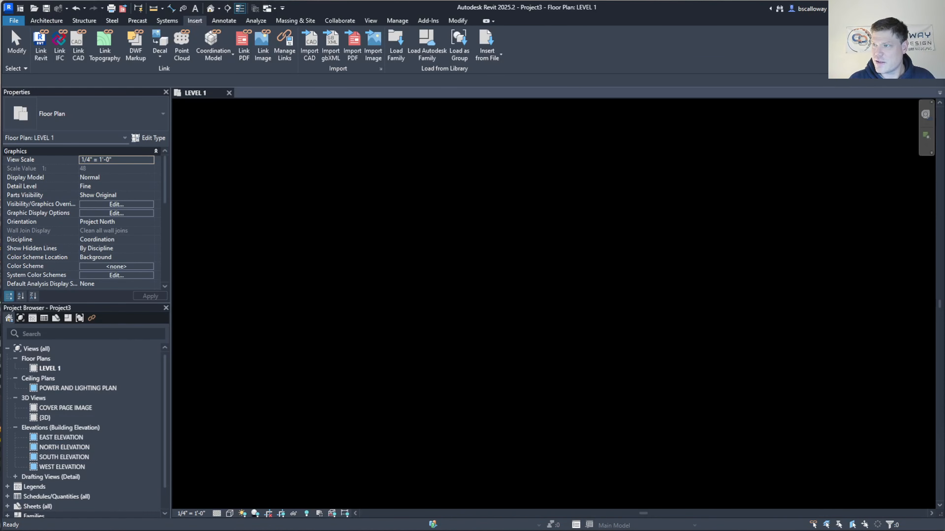
left_click_drag(944, 55, 589, 64)
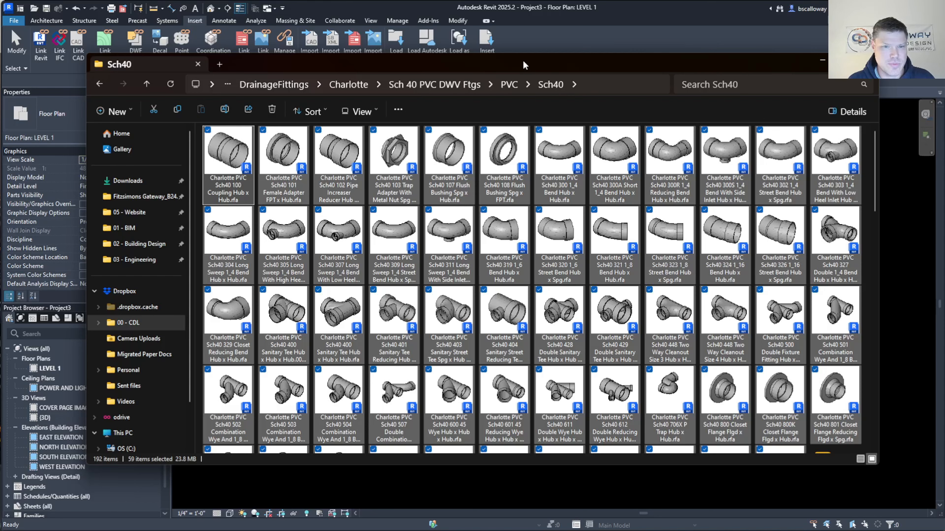
left_click_drag(523, 61, 944, 62)
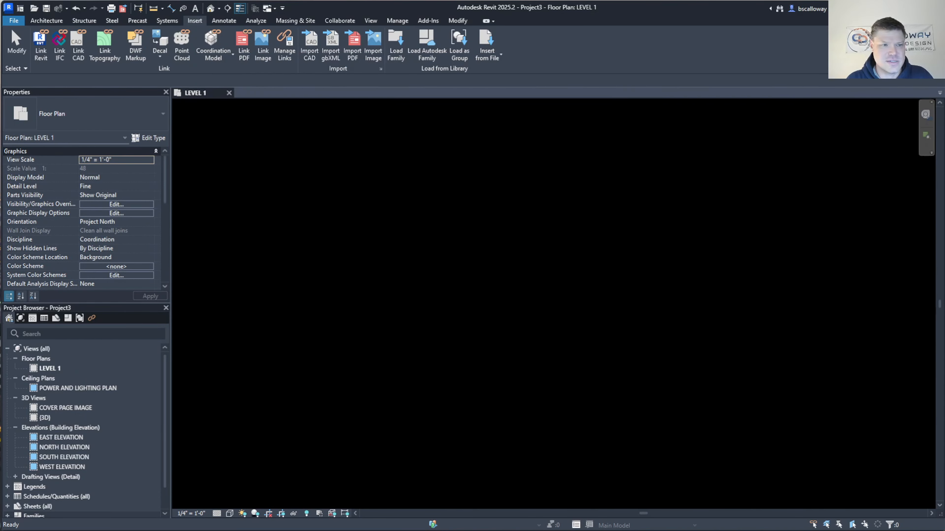
Step: Start the Pipe command in the LEVEL 1 floor plan with the Standard pipe type
left_click(431, 265)
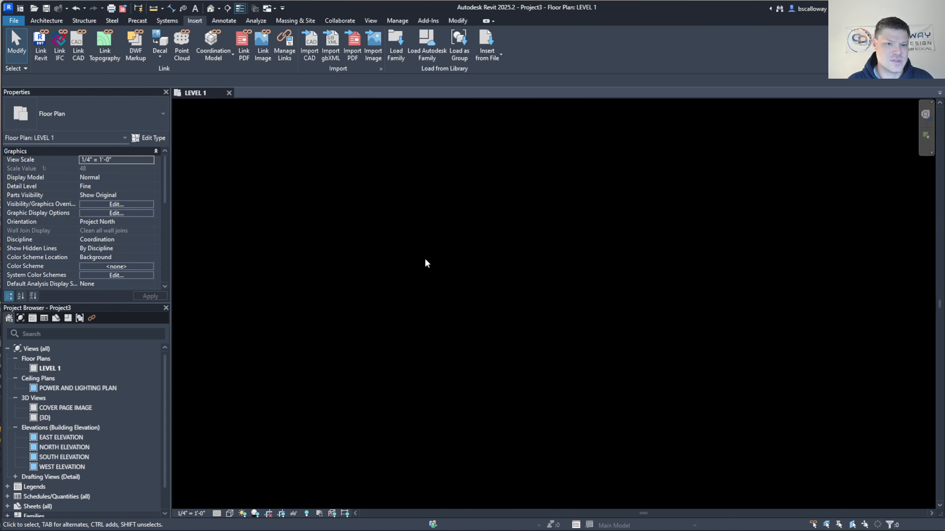
key("p")
key("i")
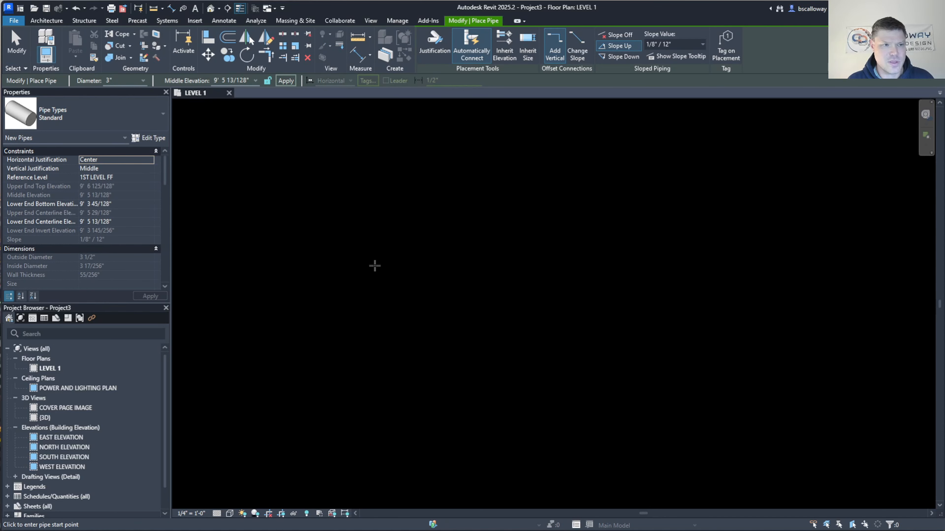
left_click(80, 112)
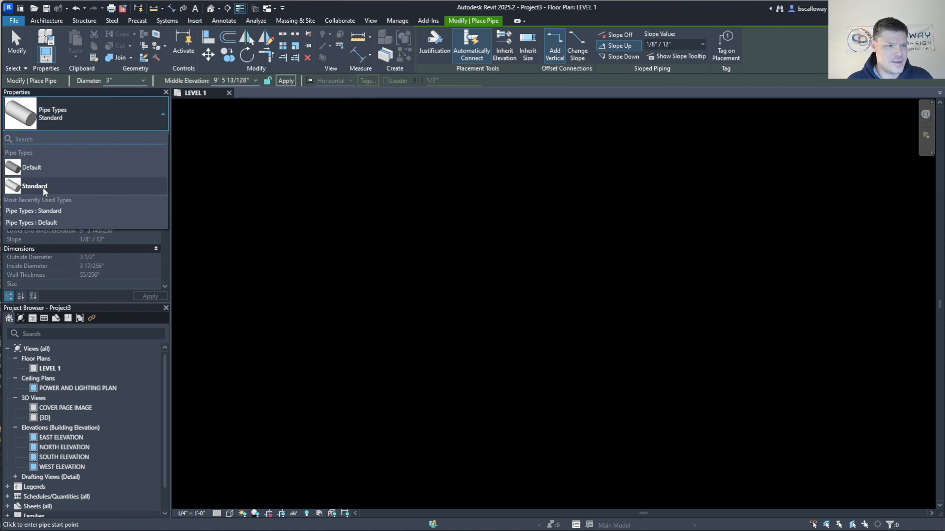
mouse_move(43, 188)
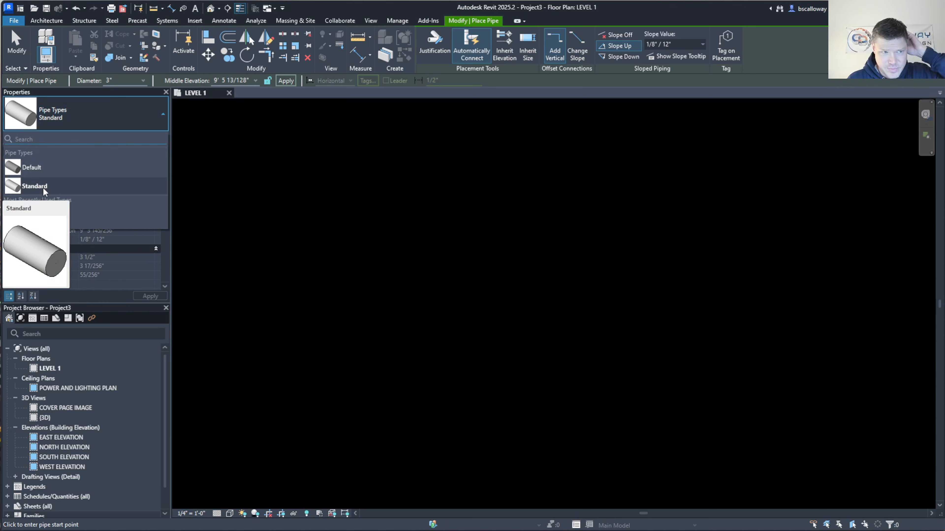
mouse_move(41, 170)
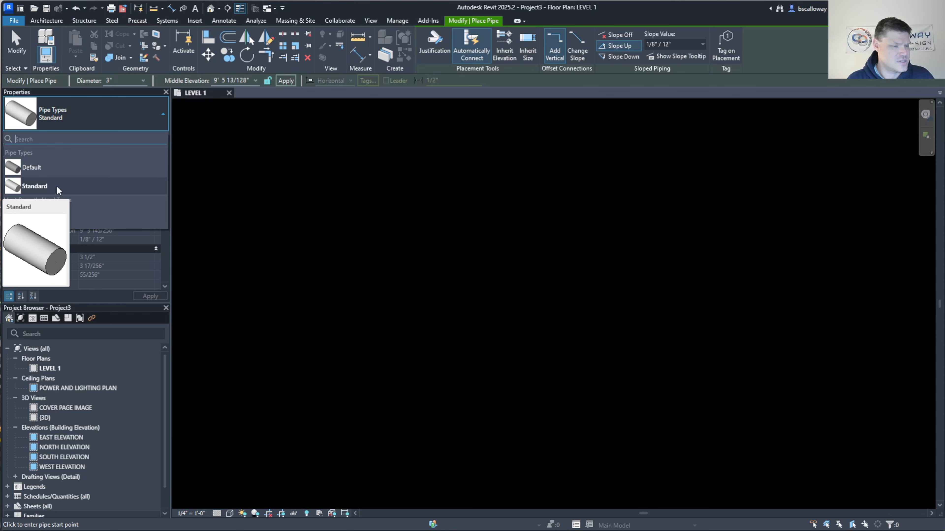
left_click(57, 186)
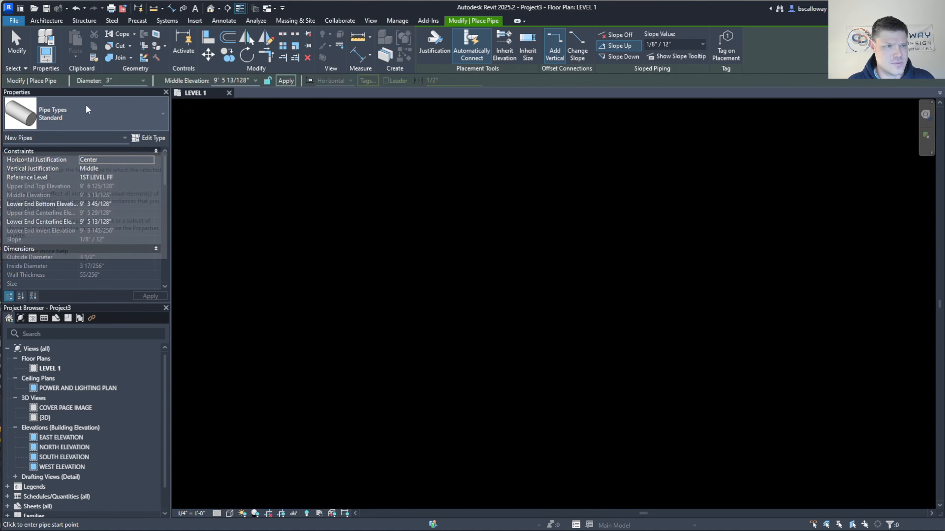
Step: Try renaming the Standard pipe type as Charlotte DWV Waste Piping in its type properties
left_click(167, 21)
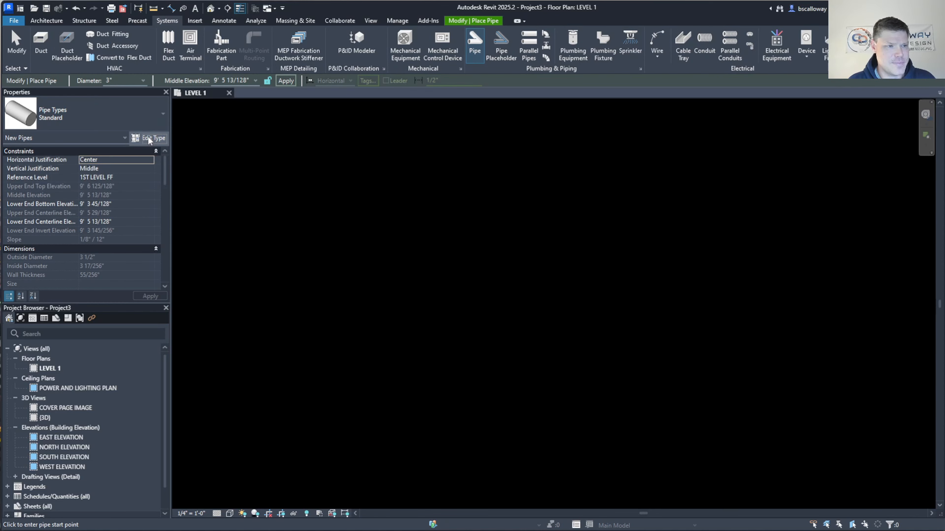
left_click(148, 139)
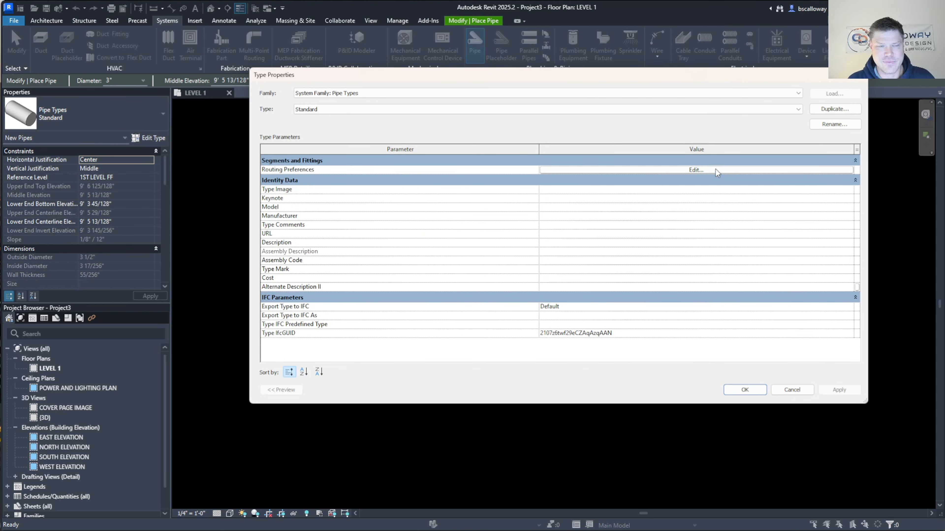
left_click(830, 126)
type("Ch")
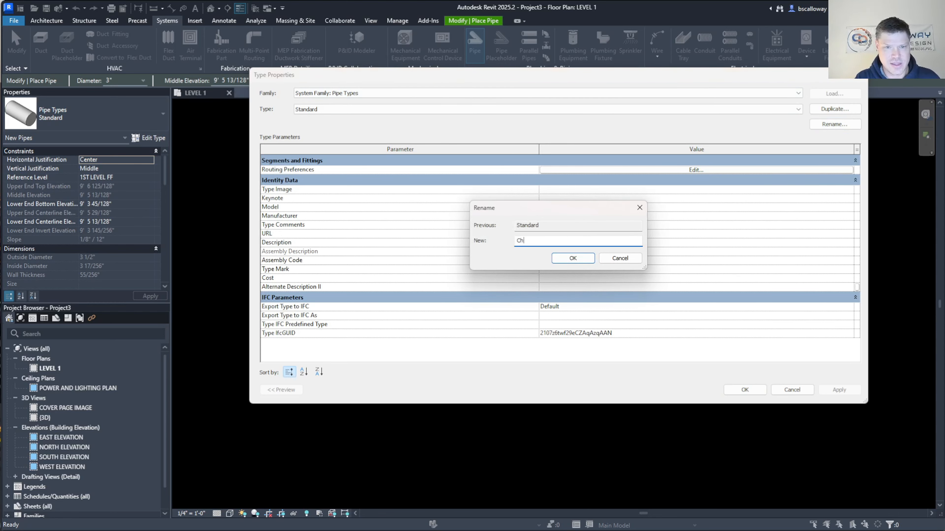
type("arlotte")
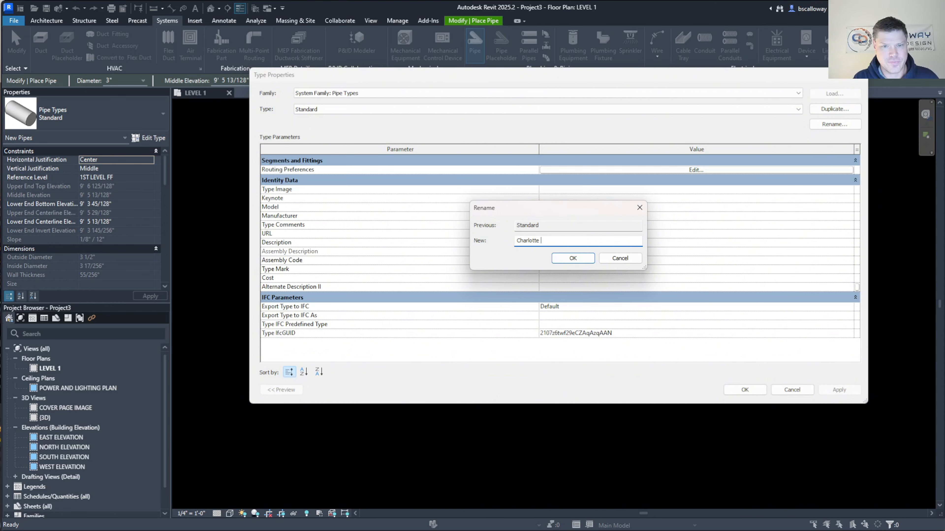
type(" DWV Waste Piping")
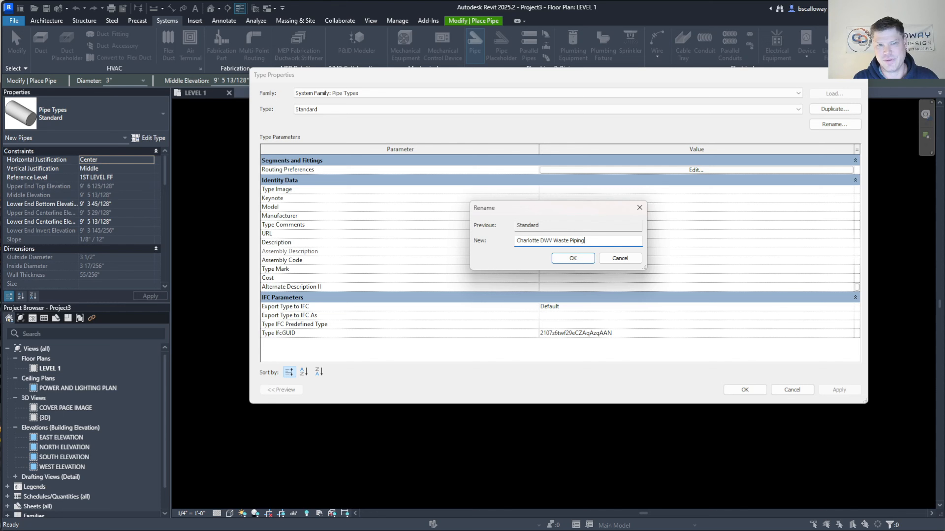
key("Return")
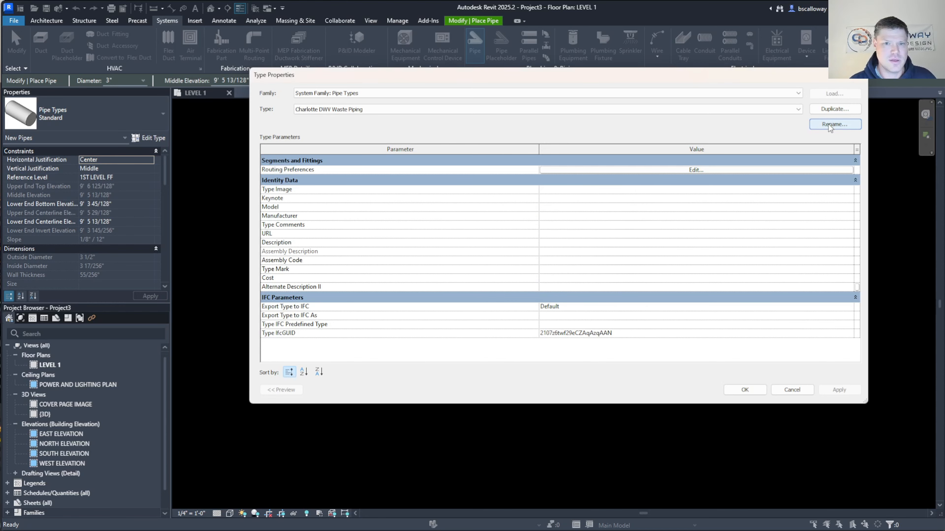
Step: Review the pipe type's existing routing preferences, and close its dialogs without saving
left_click(716, 169)
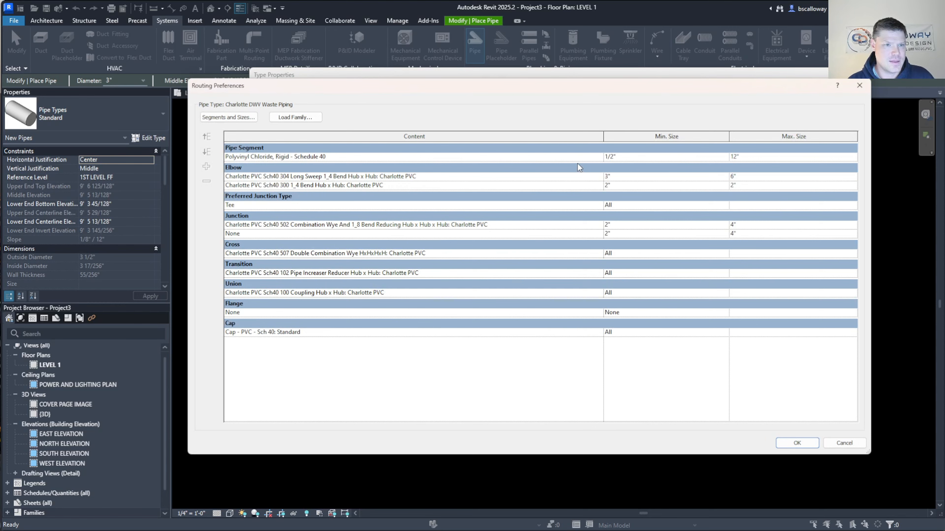
left_click(860, 85)
left_click(863, 81)
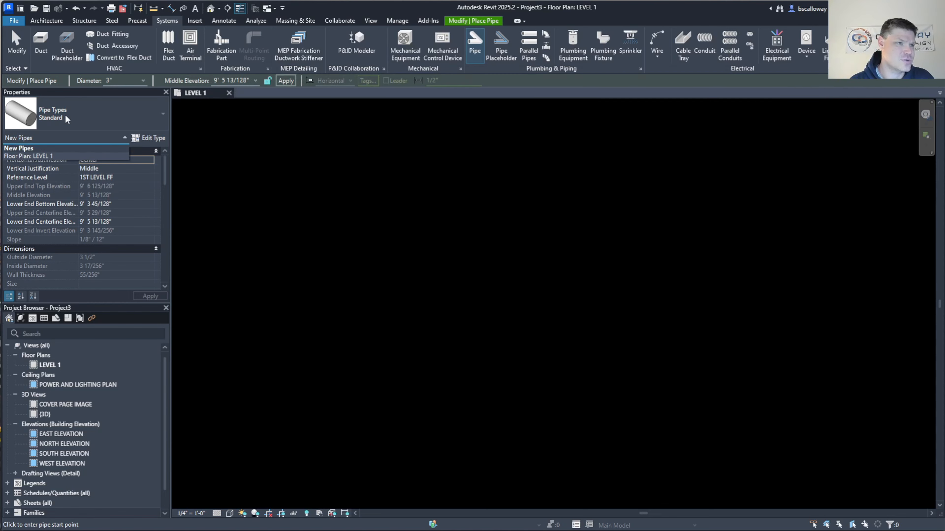
Step: Switch to the Default pipe type and open its routing preferences for editing
left_click(66, 118)
left_click(52, 163)
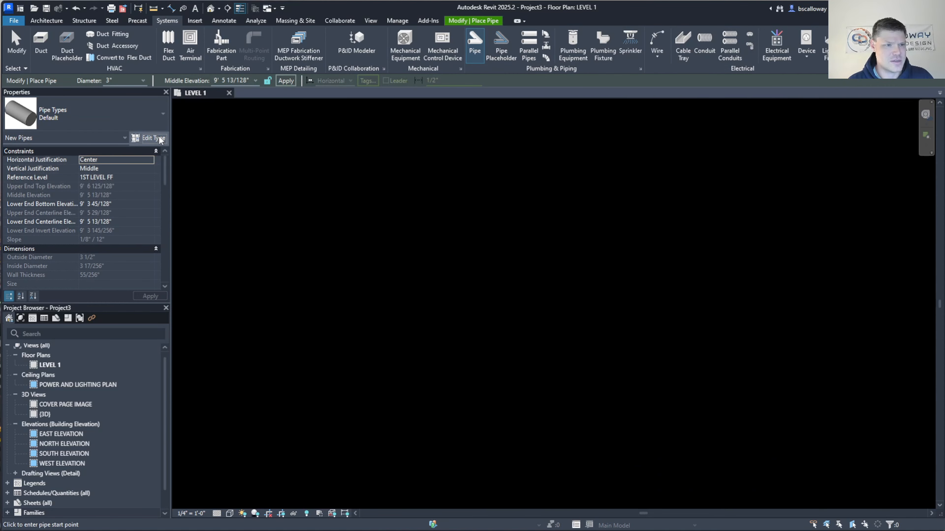
left_click(149, 138)
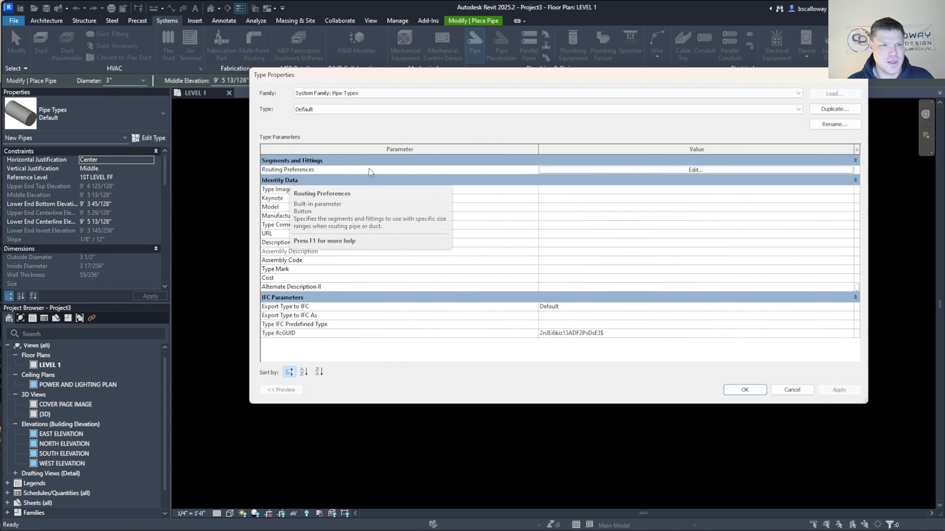
left_click(712, 172)
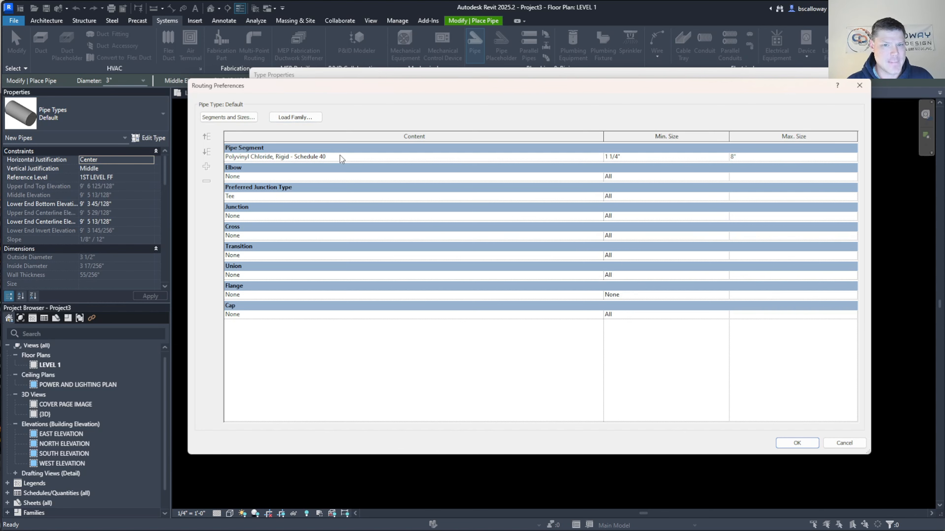
Step: Choose Polyvinyl Chloride, Rigid - Schedule 40 as the pipe segment in the routing preferences
left_click(603, 159)
left_click(599, 156)
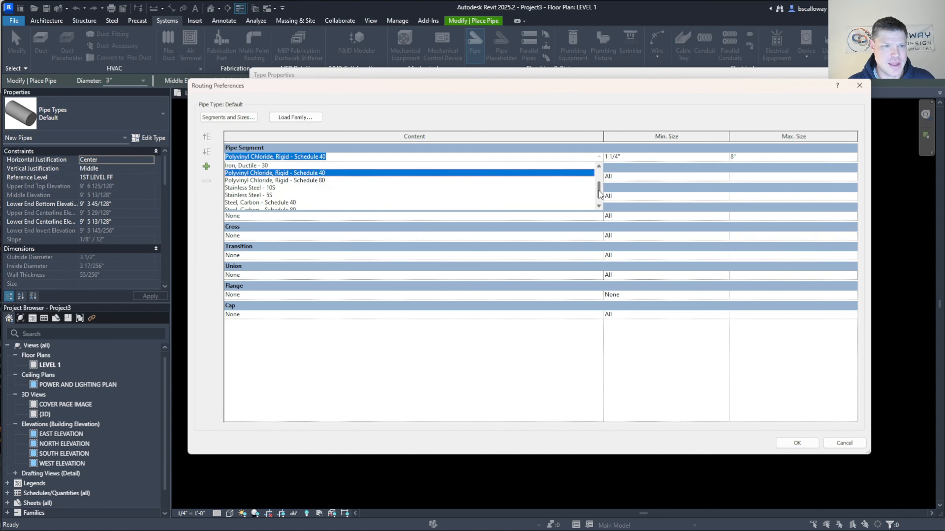
mouse_move(598, 191)
left_mouse_down()
mouse_move(600, 172)
mouse_move(600, 190)
left_mouse_up()
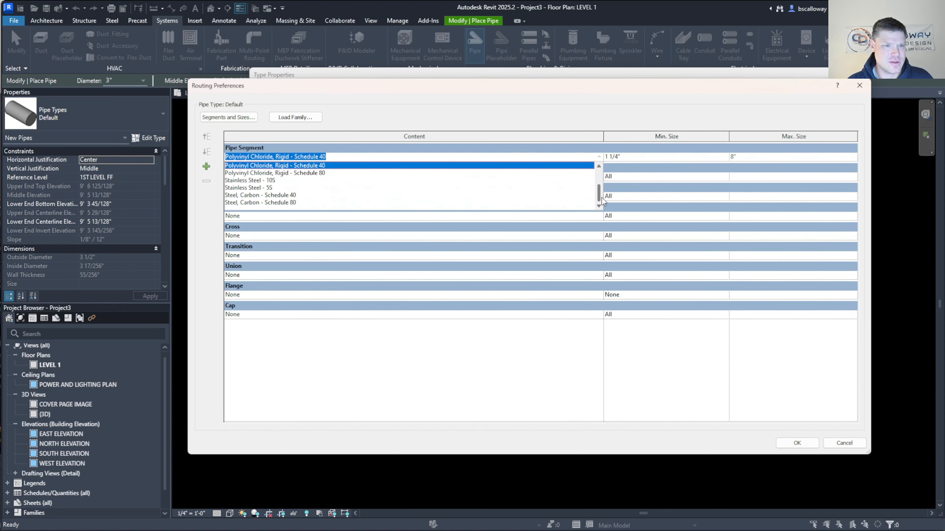
left_click(292, 167)
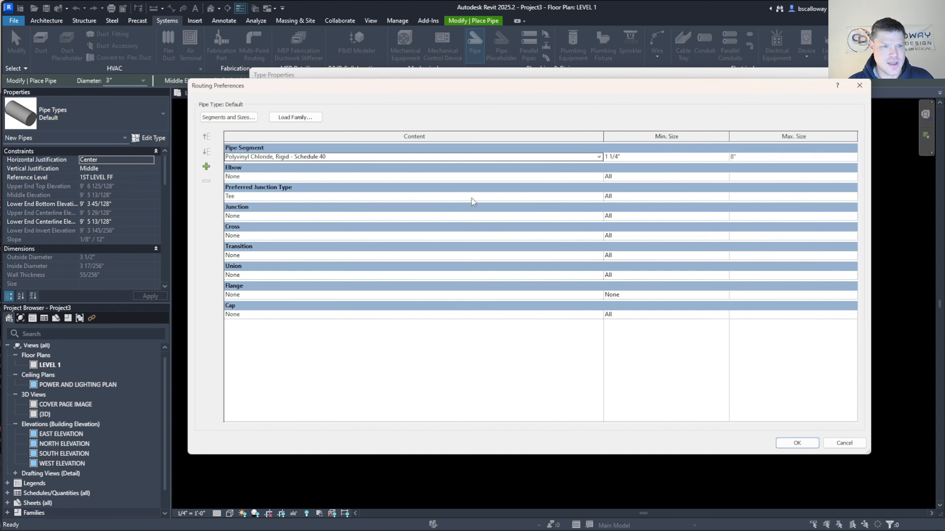
Step: Assign the Charlotte PVC Sch40 304 Long Sweep 1_4 Bend Hub x Hub family as the elbow fitting
left_click(599, 177)
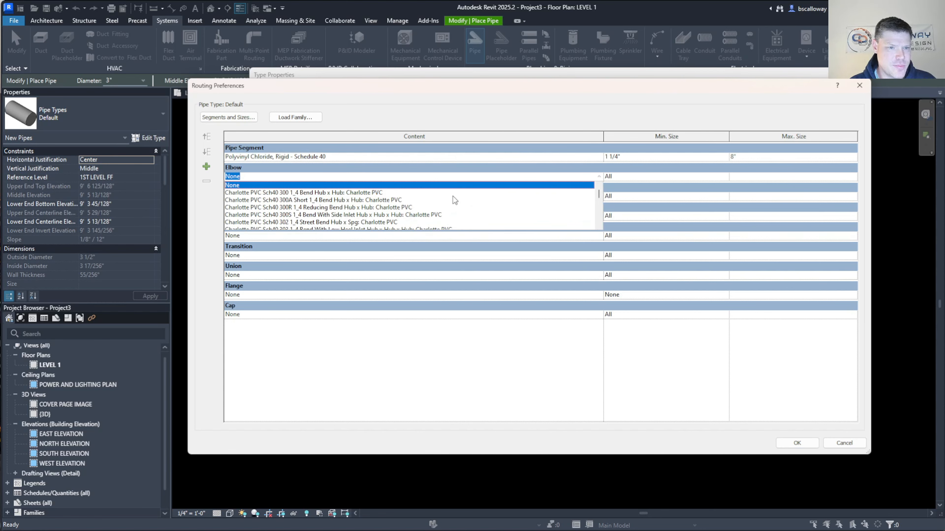
scroll(453, 197, "down", 1)
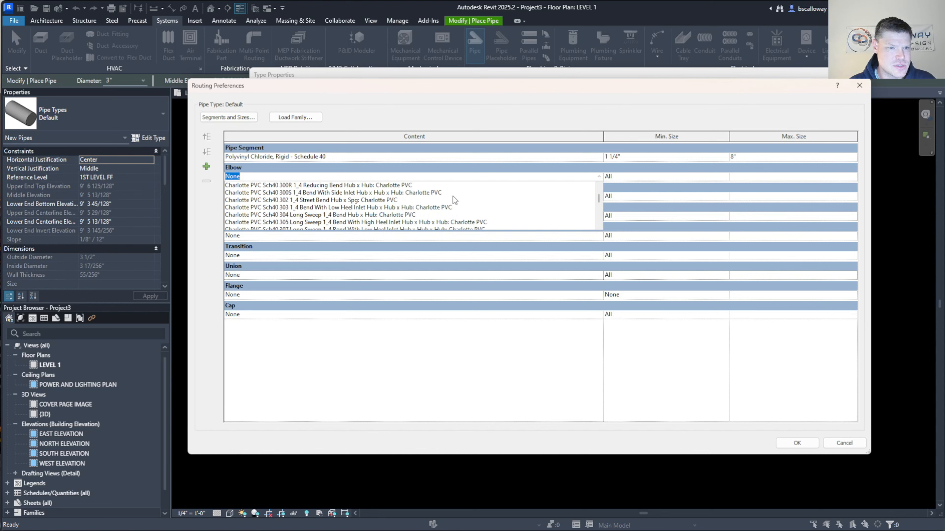
left_click(385, 216)
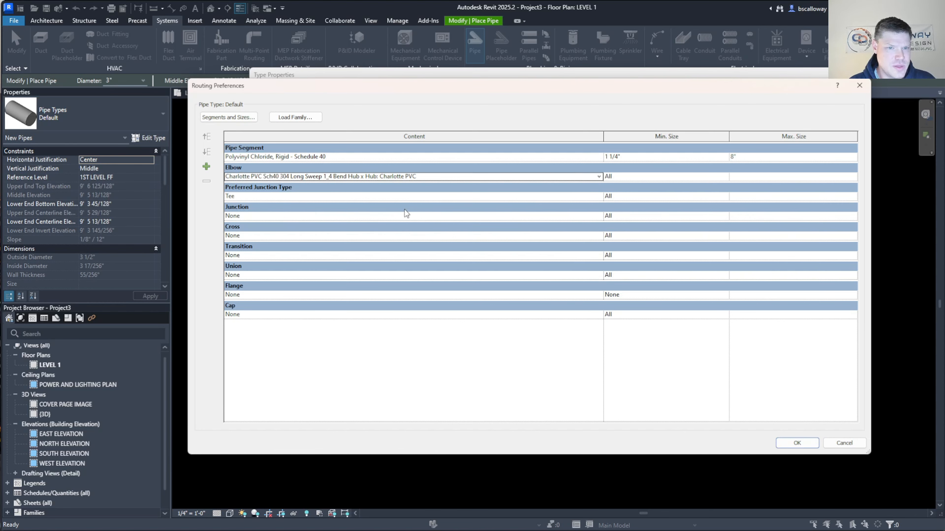
Step: Set the long sweep elbow's size range to a minimum of 3" and a maximum of 8"
left_click(727, 180)
left_click(727, 180)
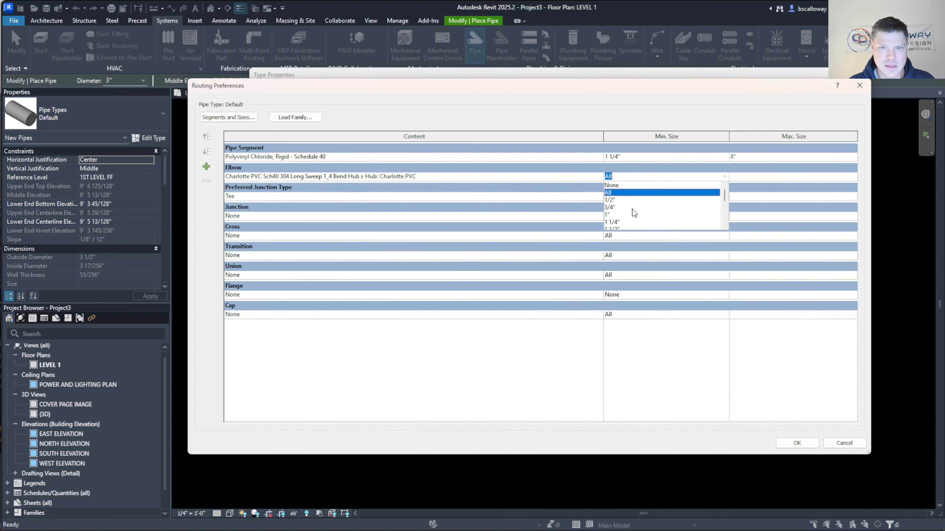
scroll(631, 210, "down", 1)
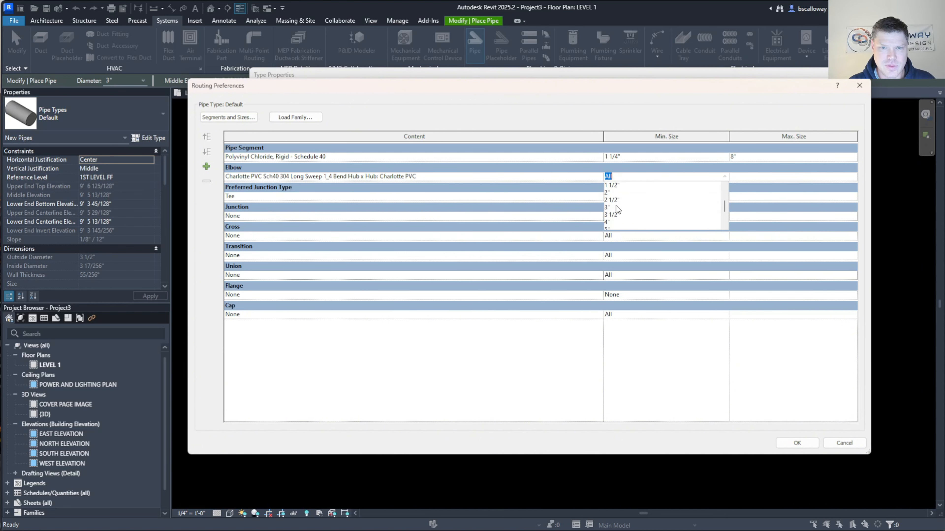
left_click(616, 207)
left_click(757, 175)
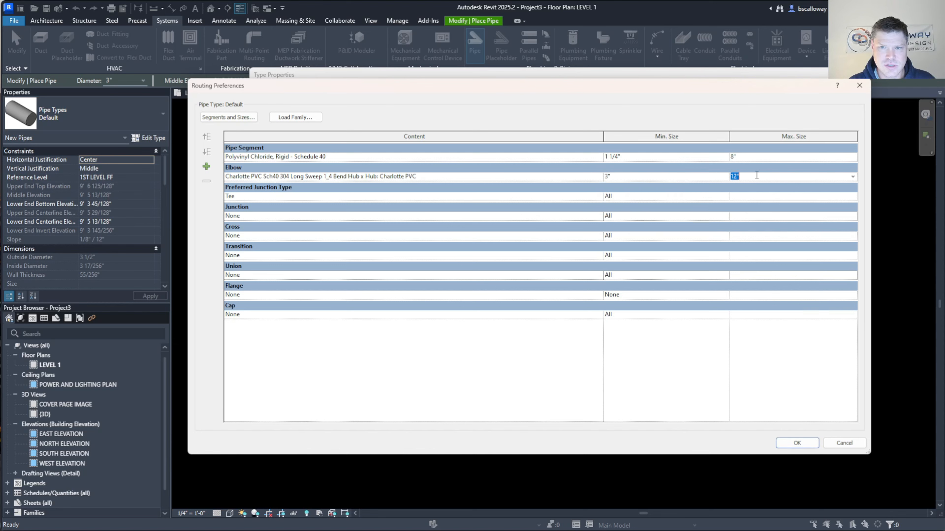
type("8")
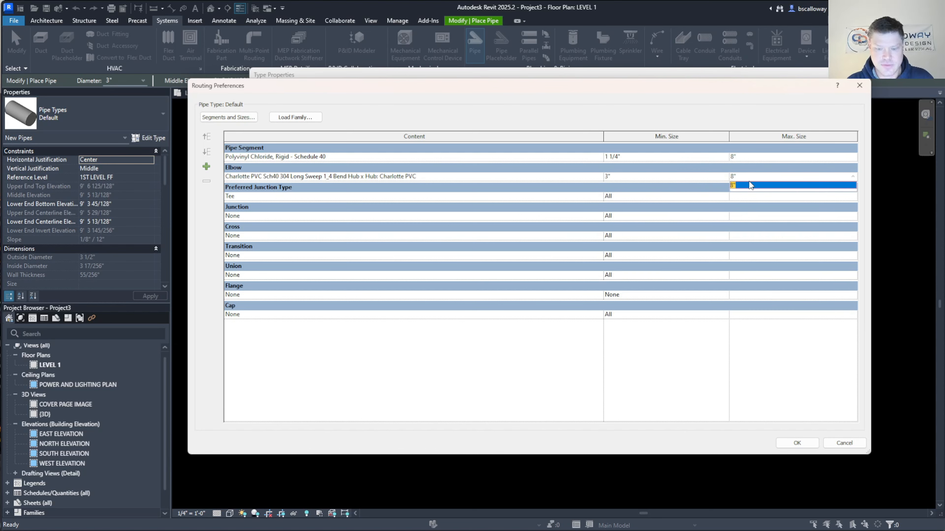
left_click(748, 186)
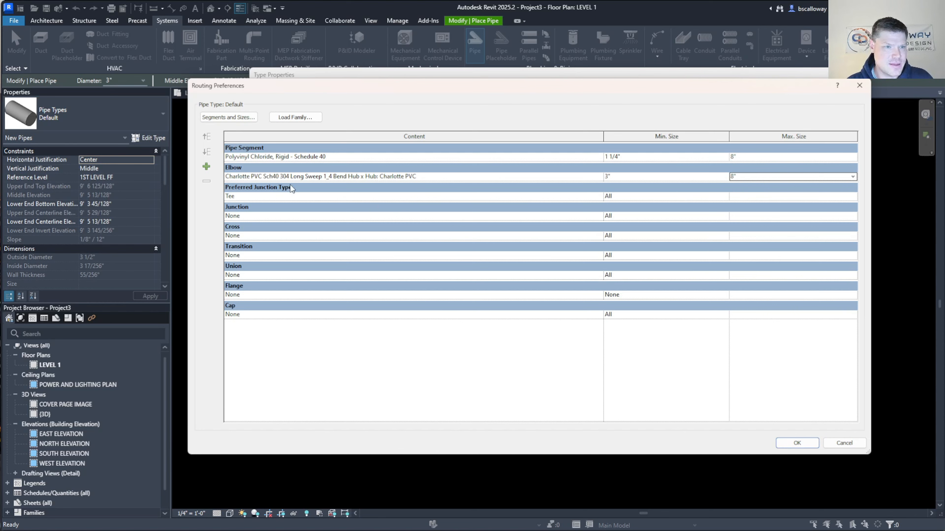
Step: Add Charlotte PVC Sch40 300 1_4 Bend Hub x Hub as a second elbow fitting, with minimum and maximum sizes of 2"
left_click(461, 178)
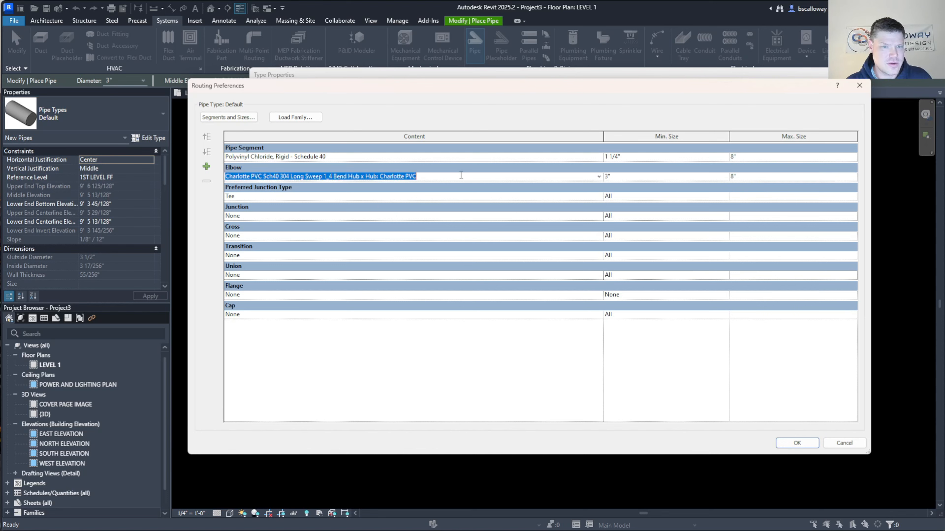
left_click(207, 167)
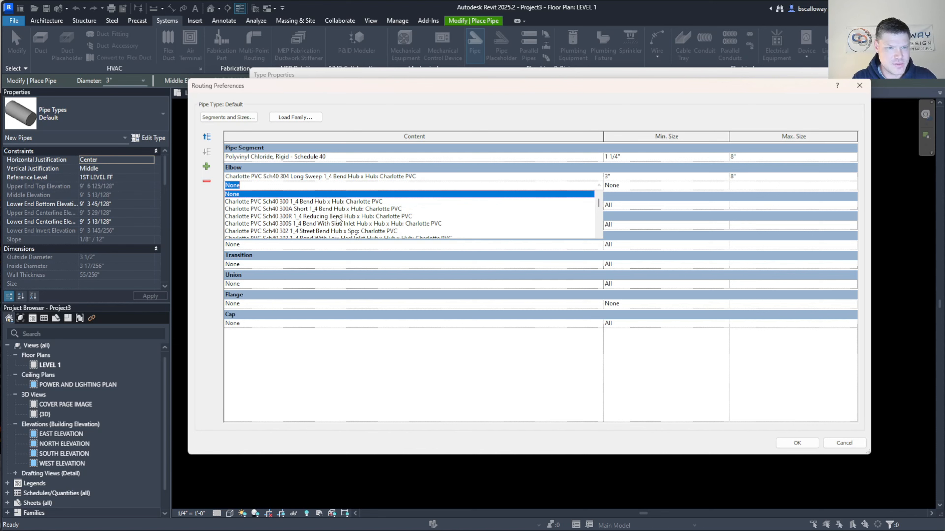
left_click(321, 203)
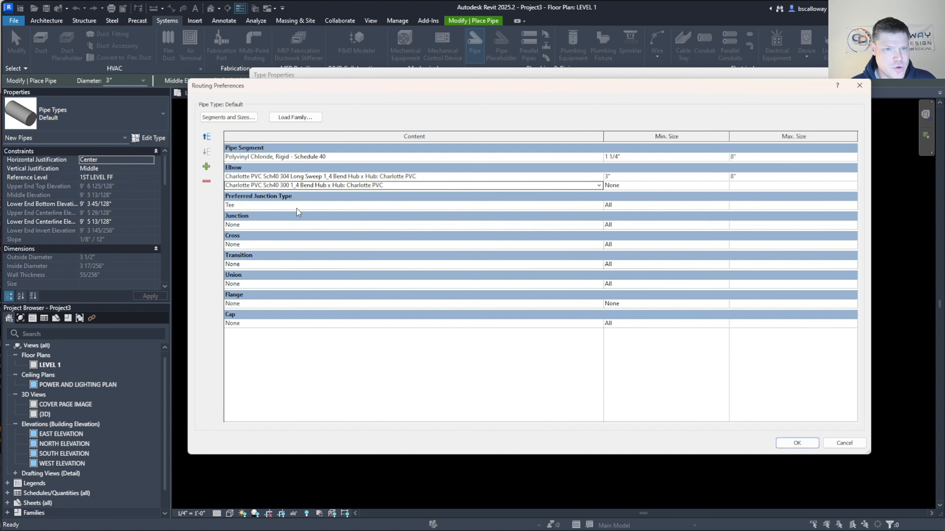
left_click(652, 186)
type("2")
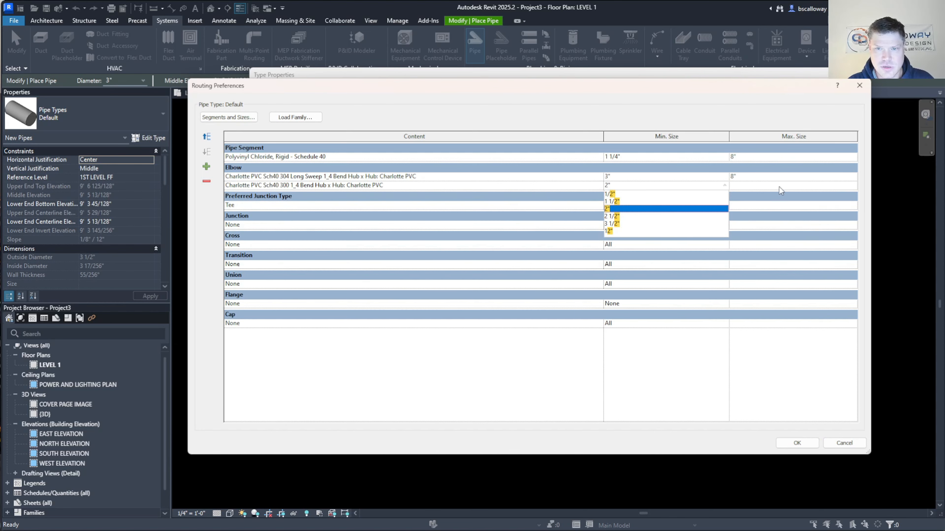
left_click(770, 188)
type("2")
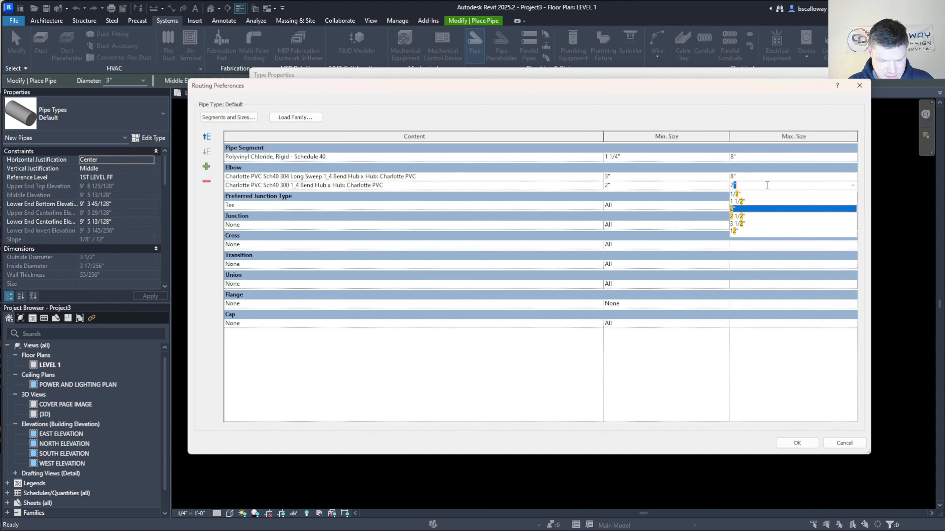
key("Return")
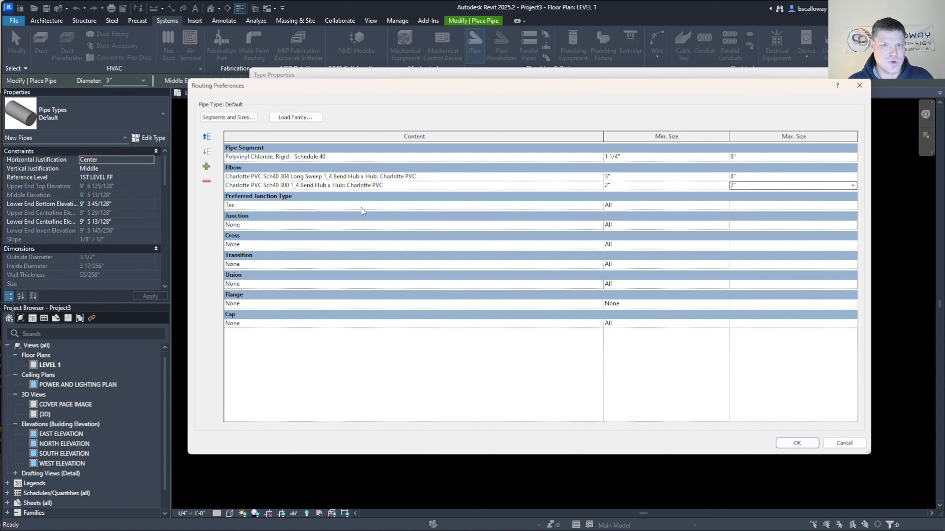
Step: Keep Tee as the preferred junction type and assign Charlotte PVC Sch40 502 Combination Wye And 1_8 Bend Reducing as the junction fitting
left_click(598, 206)
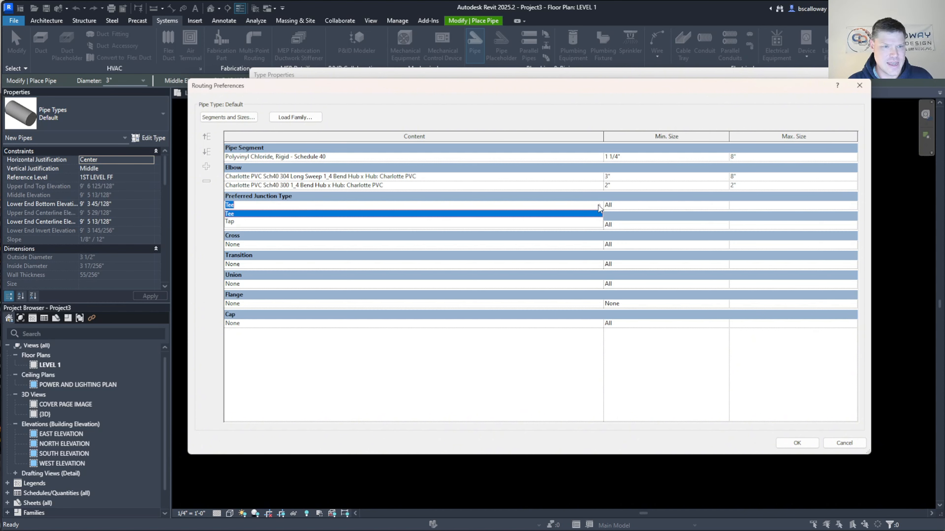
left_click(598, 206)
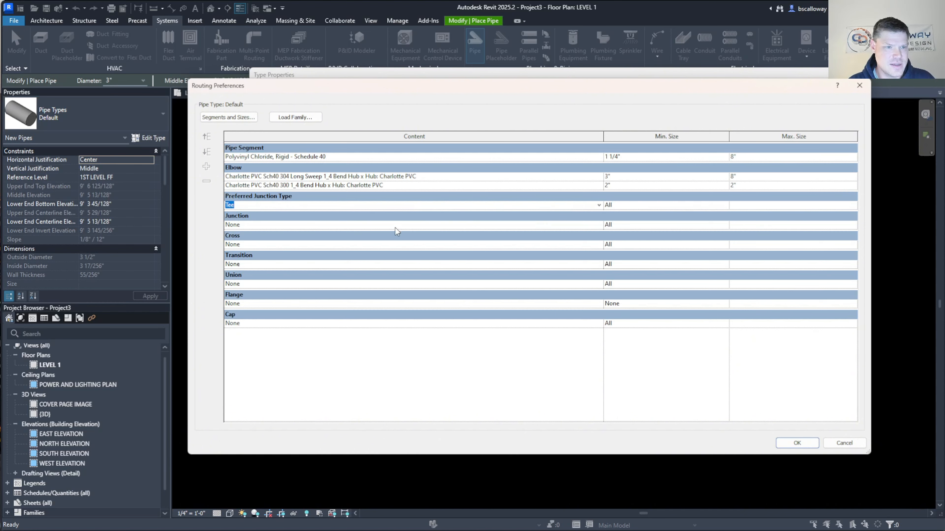
left_click(600, 227)
left_click(601, 226)
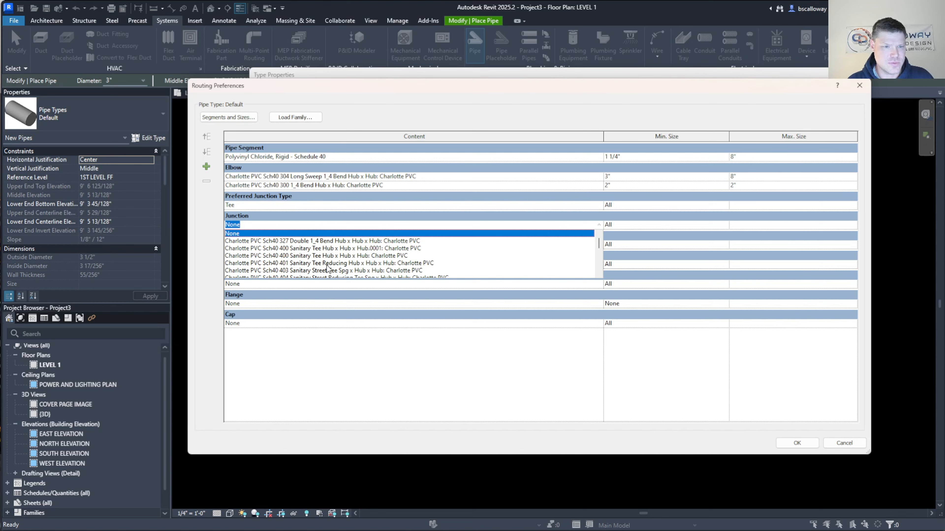
type("wye")
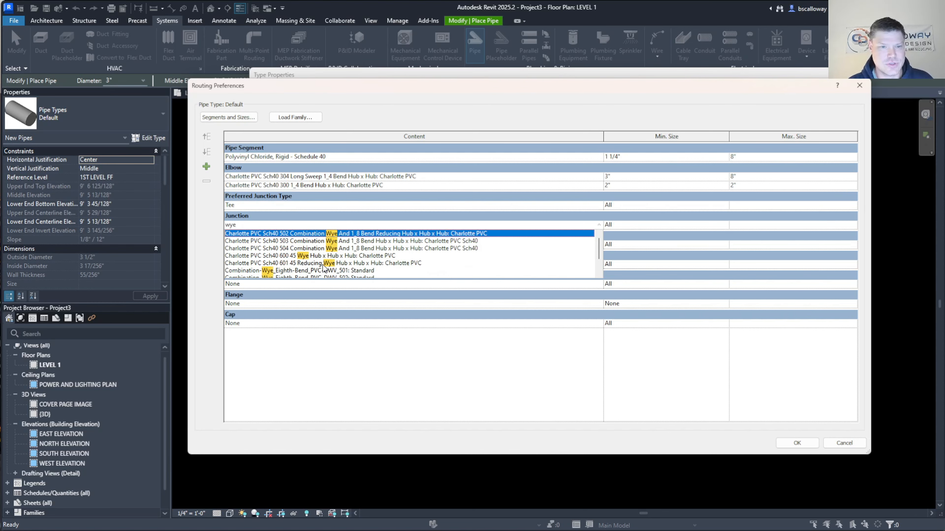
left_click(399, 234)
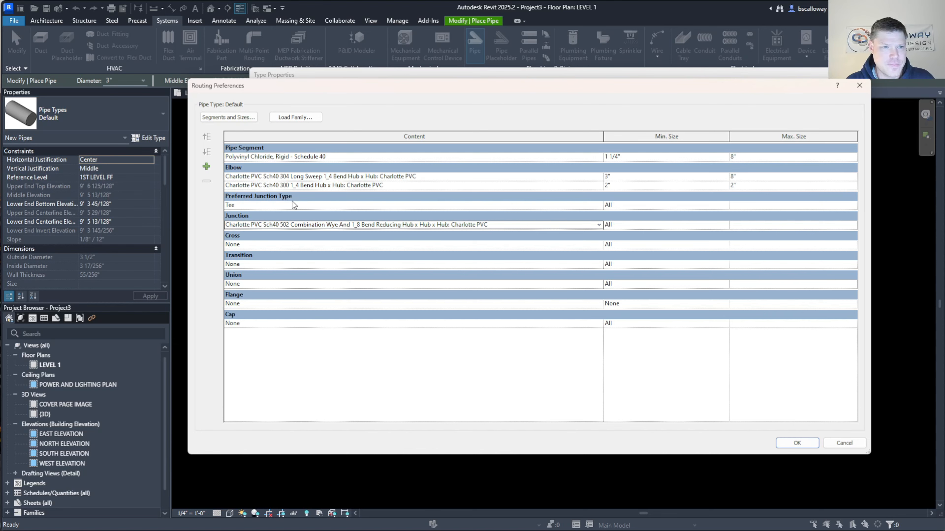
Step: Add Combination-Wye_Eighth-Bend_PVC-DWV_501: Standard as a second junction fitting
left_click(207, 167)
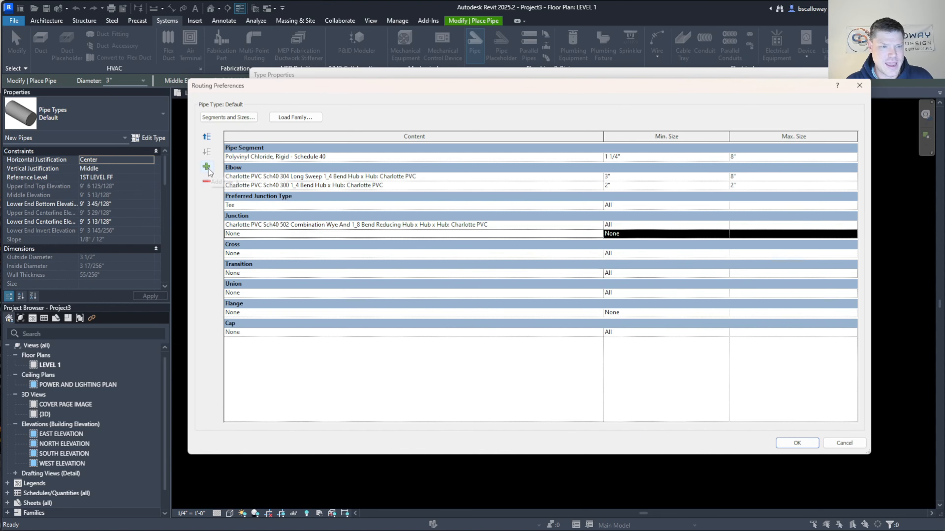
left_click(595, 233)
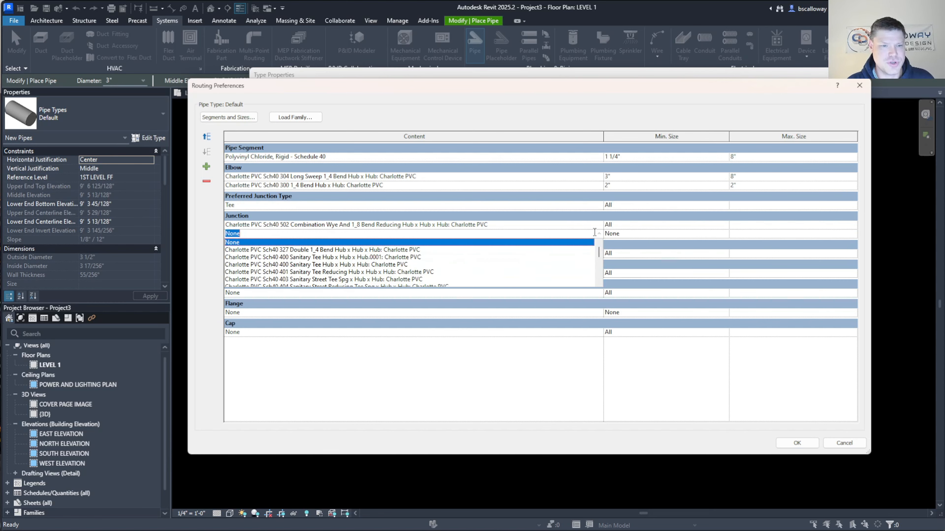
type("wye")
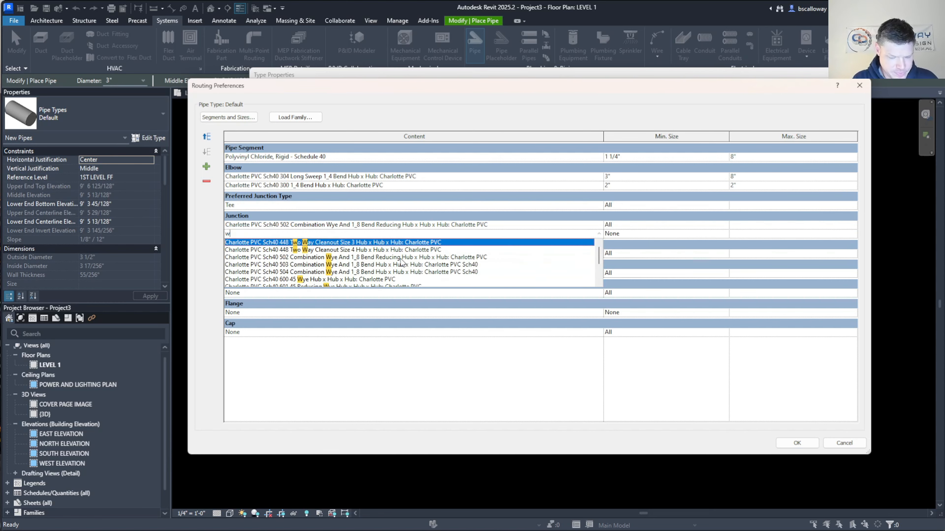
key("BackSpace")
key("BackSpace")
key("BackSpace")
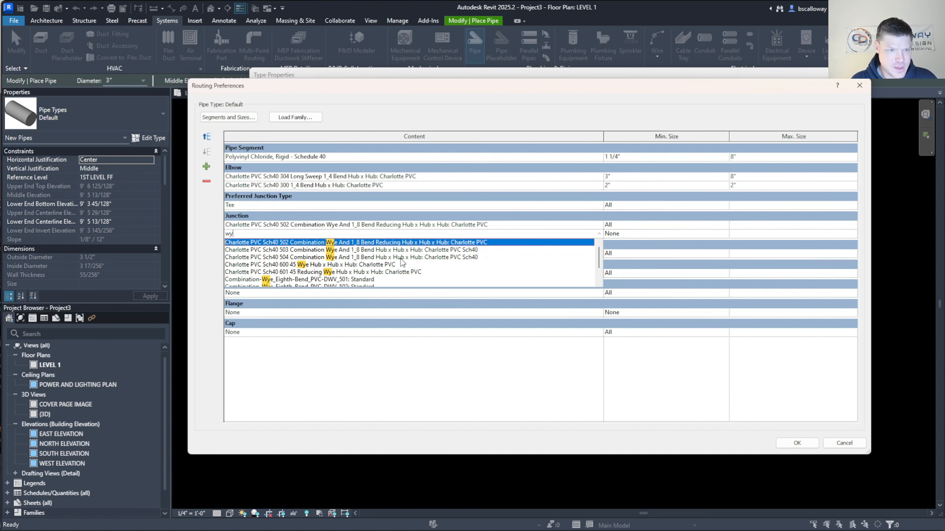
type("501")
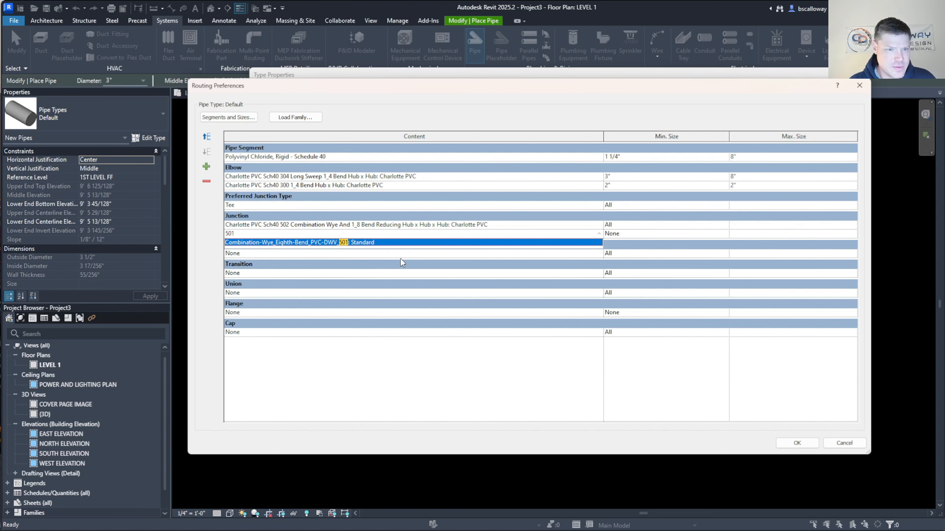
left_click(305, 243)
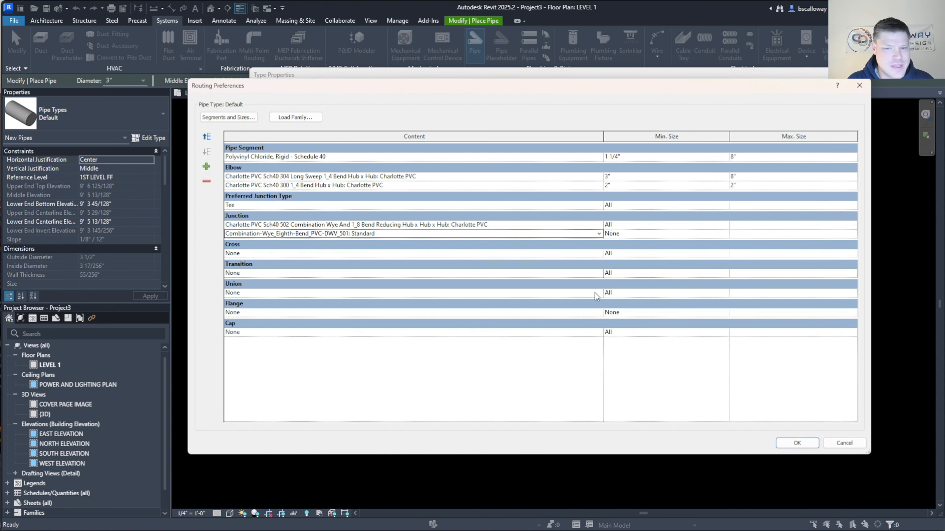
Step: Assign Charlotte PVC Sch40 102 Pipe Increaser Reducer Hub x Hub as the transition fitting
left_click(597, 273)
left_click(599, 273)
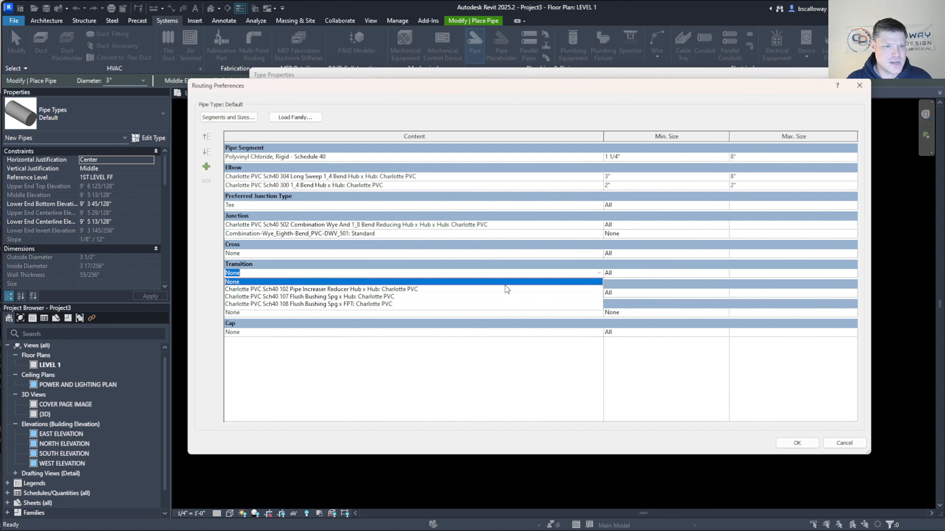
left_click(321, 290)
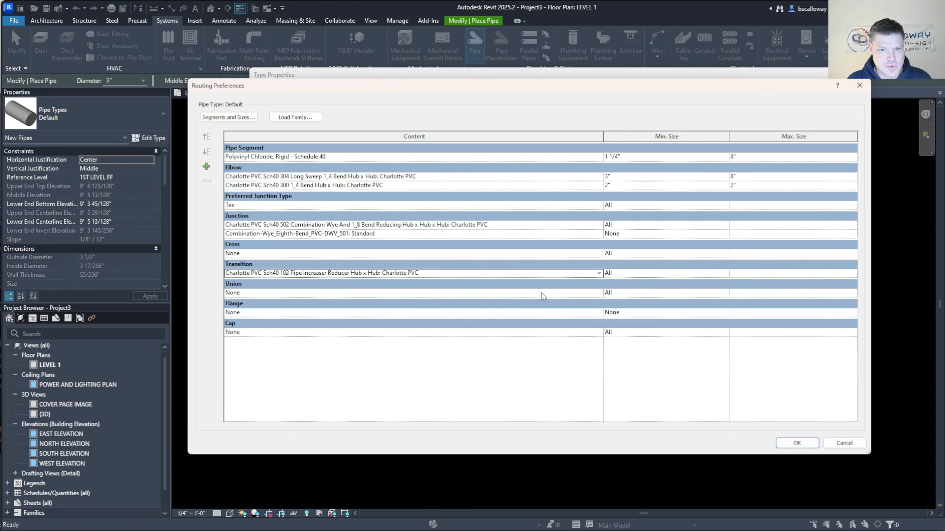
Step: Assign Charlotte PVC Sch40 100 Coupling Hub x Hub as the union and Cap - PVC - Sch 40: Standard as the cap
left_click(597, 293)
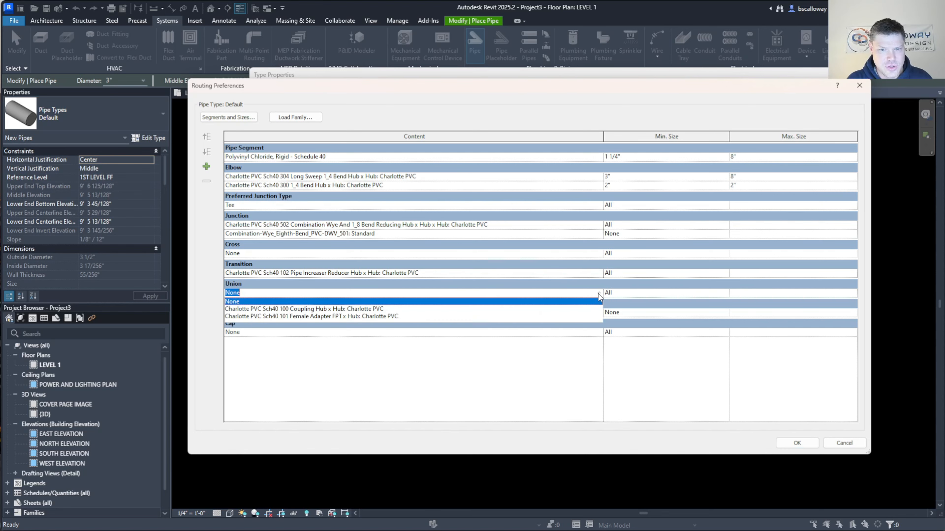
left_click(327, 310)
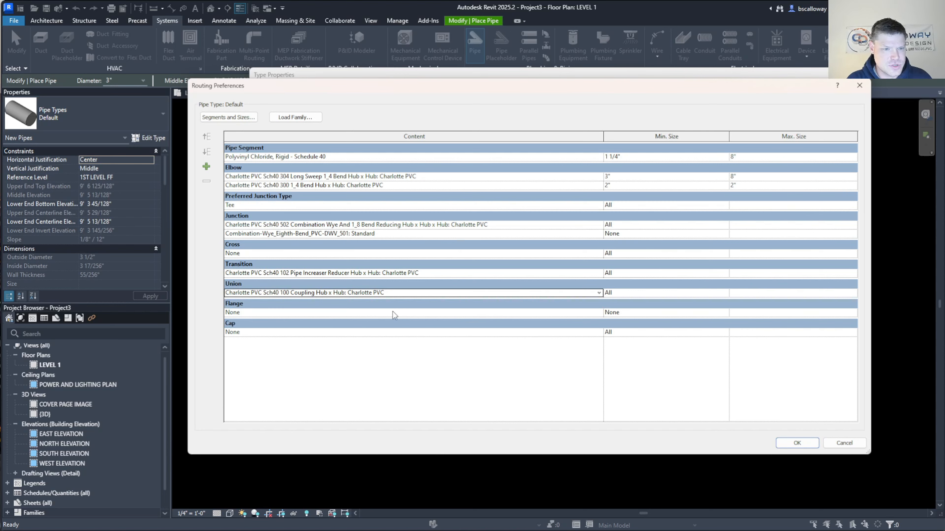
left_click(599, 332)
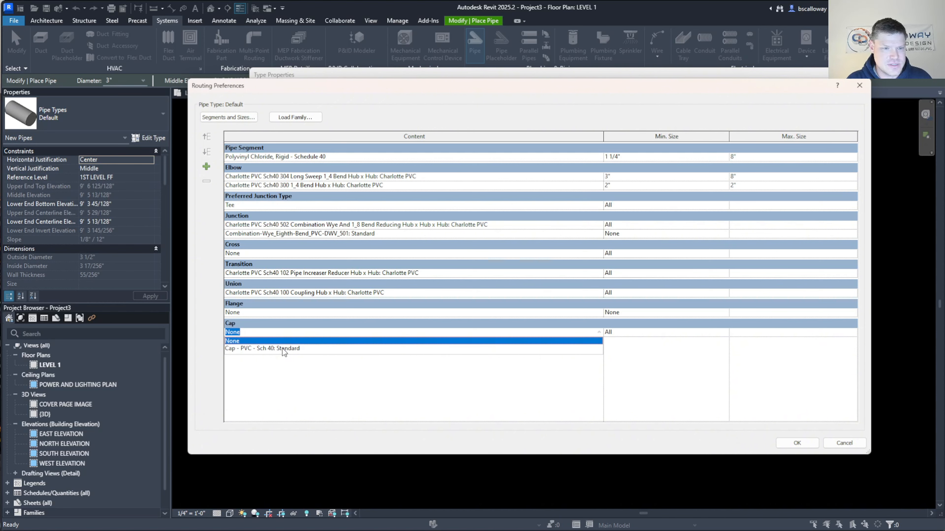
left_click(283, 348)
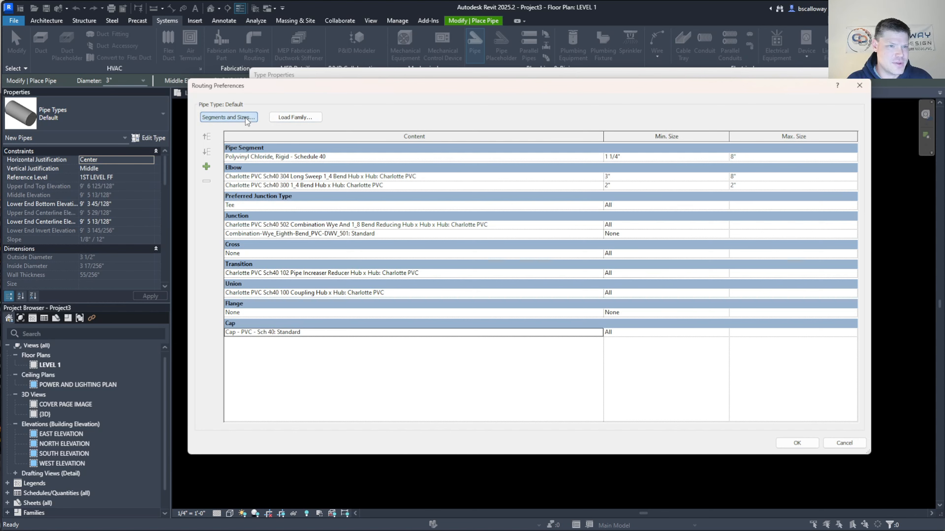
Step: Review the mechanical pipe settings for angles, conversion, segments and sizes, fluids, slopes and calculation
left_click(228, 117)
left_click(405, 234)
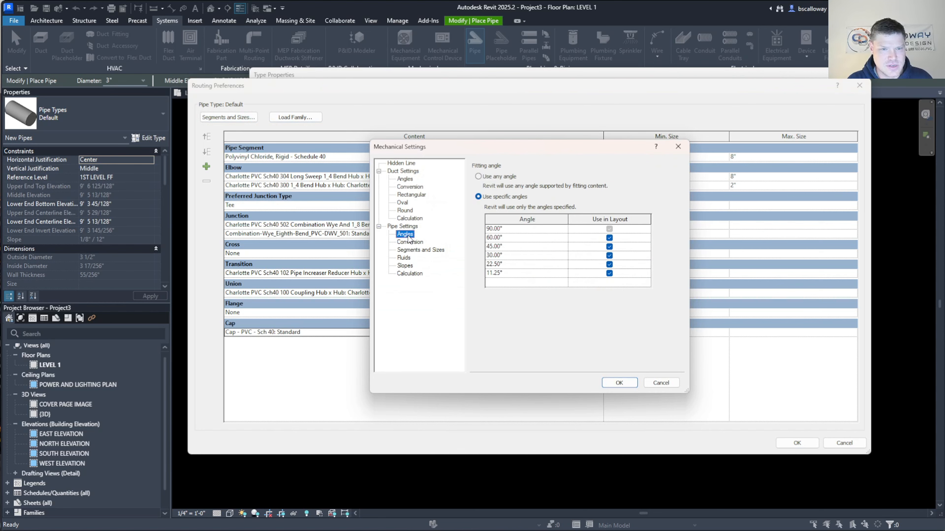
left_click(409, 242)
left_click(413, 249)
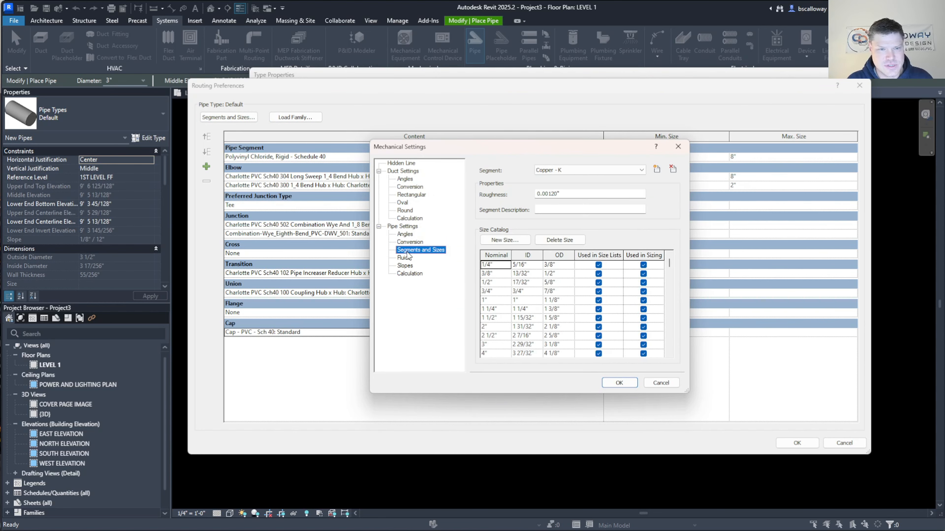
left_click(405, 258)
left_click(405, 265)
left_click(409, 273)
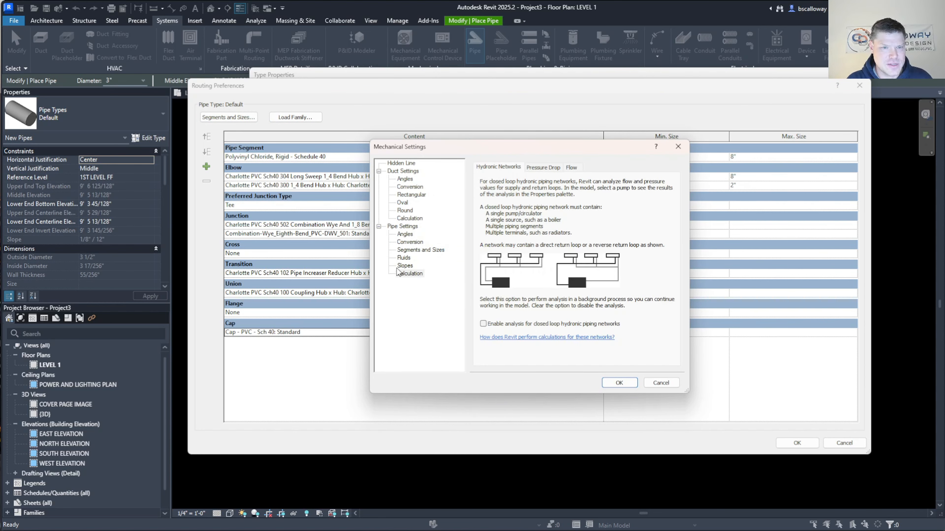
left_click(678, 147)
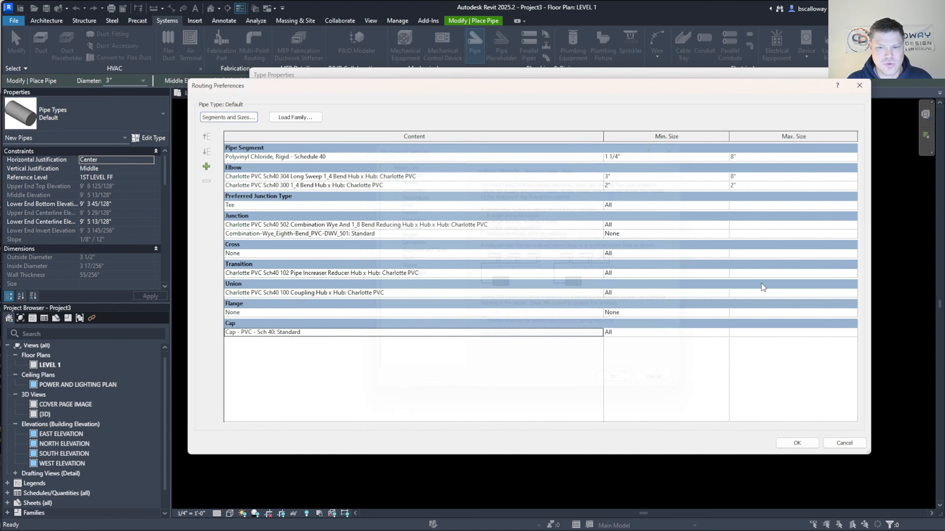
Step: Accept the routing preferences and apply the type properties to the Default pipe type
left_click(798, 443)
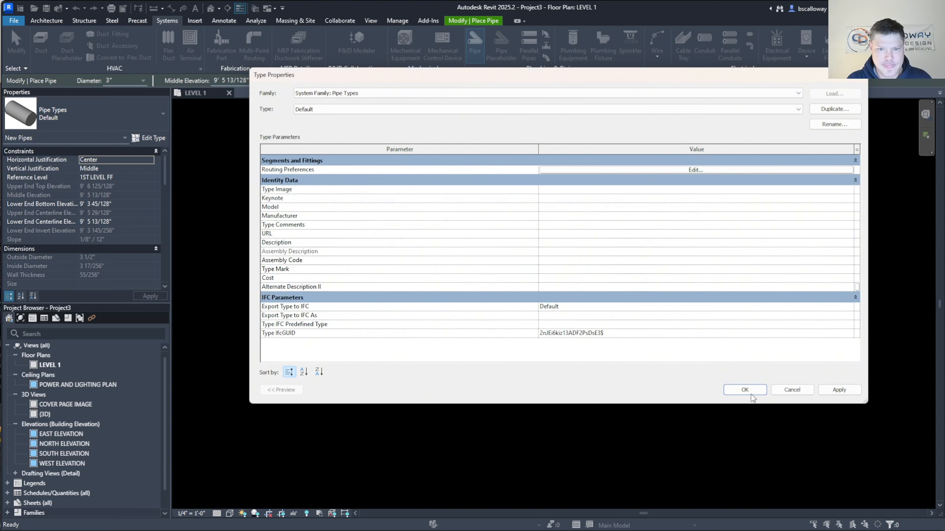
left_click(839, 390)
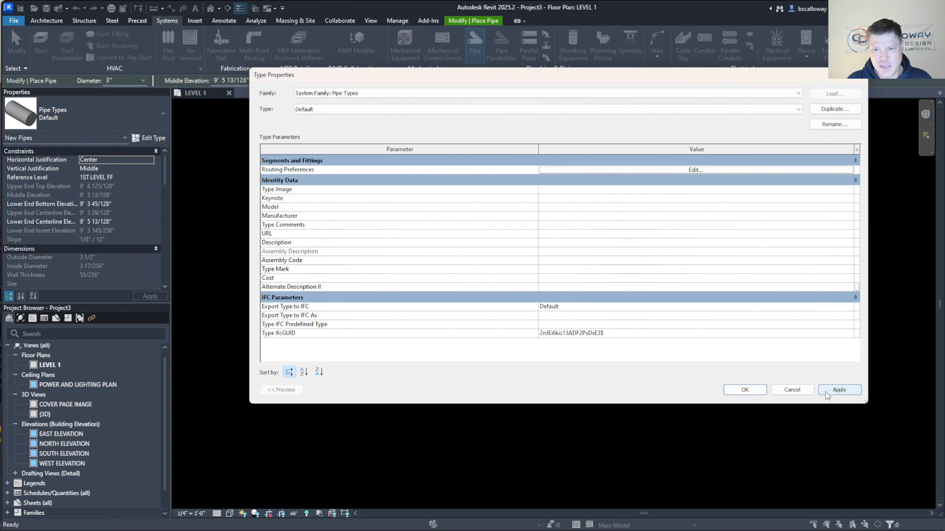
left_click(733, 394)
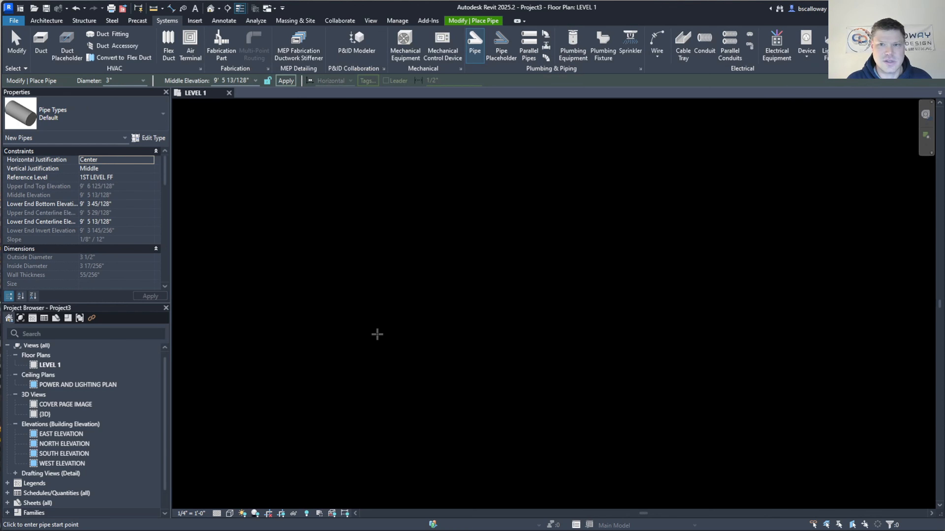
Step: Draw a horizontal pipe segment with a 4" diameter in the Level 1 plan using the Default pipe type
key("Escape")
key("p")
key("i")
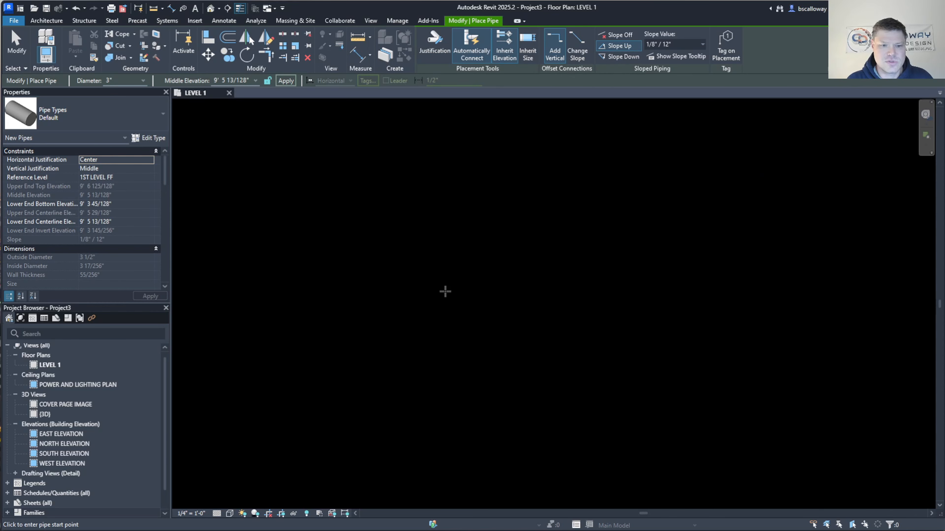
left_click(318, 344)
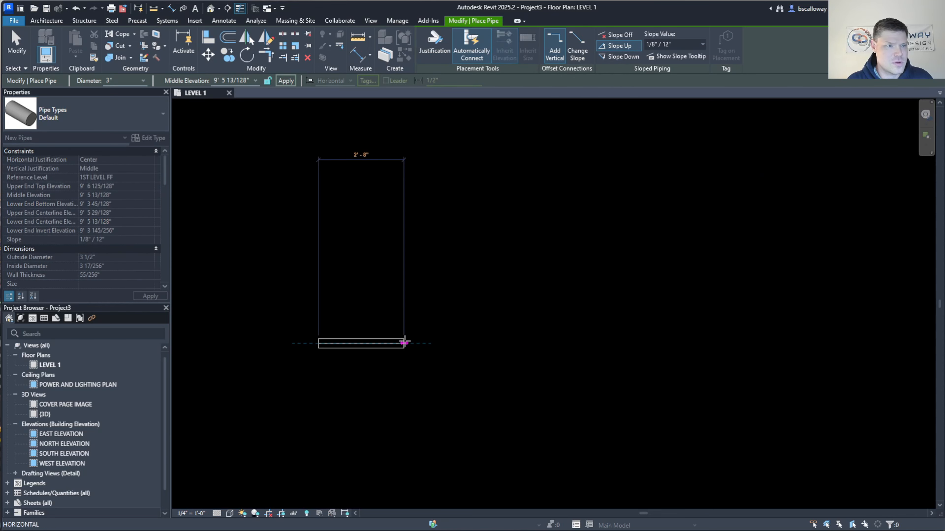
left_click(121, 77)
type("4")
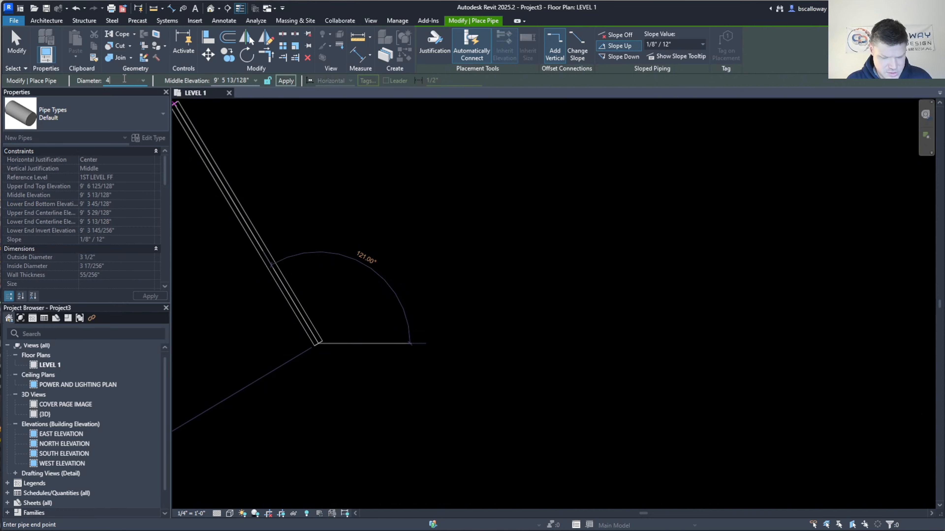
key("Return")
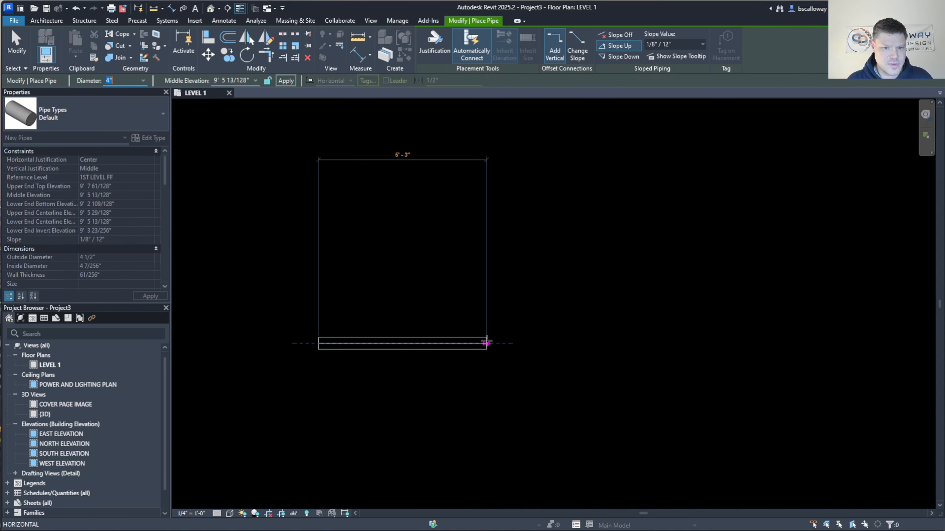
left_click(497, 344)
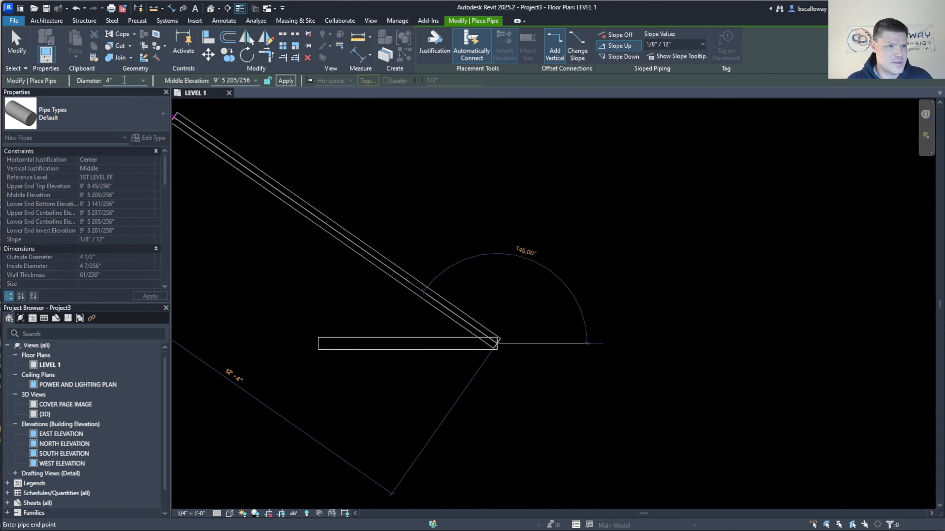
Step: Continue the 4" pipe run horizontally with a 3" diameter segment and check the type of the reducer between them
type("3")
key("Return")
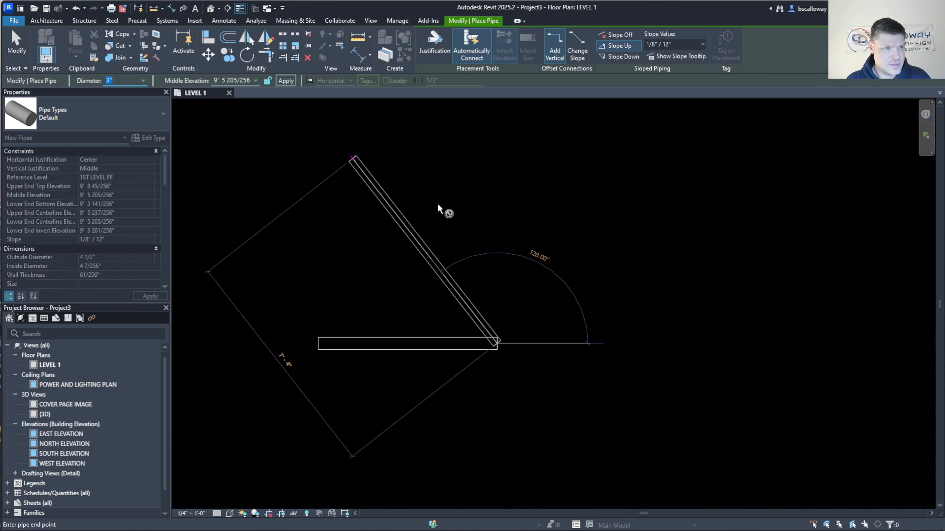
left_click(665, 344)
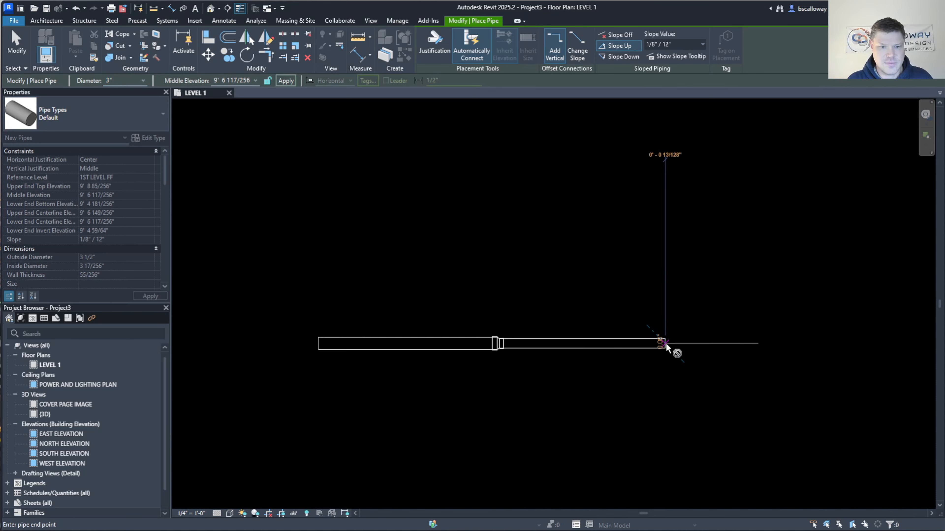
key("Escape")
key("Escape")
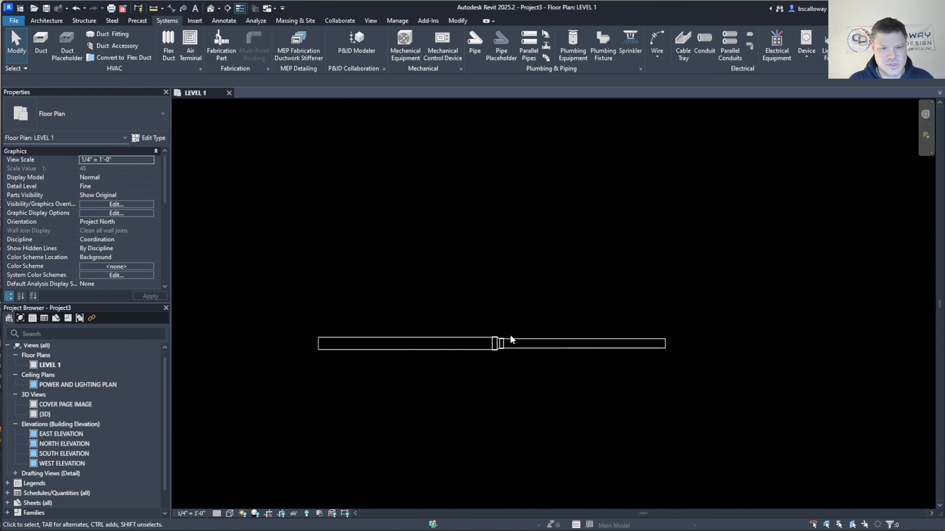
left_click(499, 348)
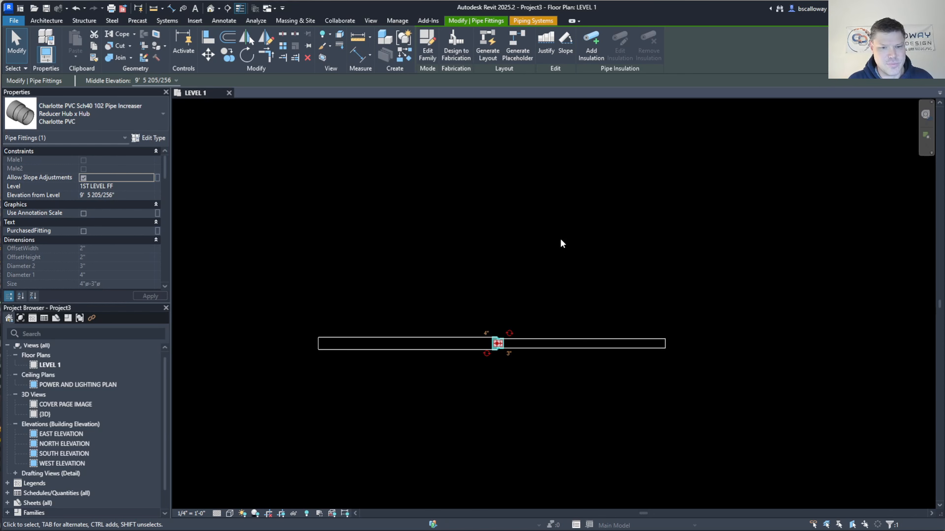
key("Escape")
Step: Draw a 3" branch about 3'-4" long perpendicular to the 4" main pipe, with Inherit Elevation enabled
key("p")
key("i")
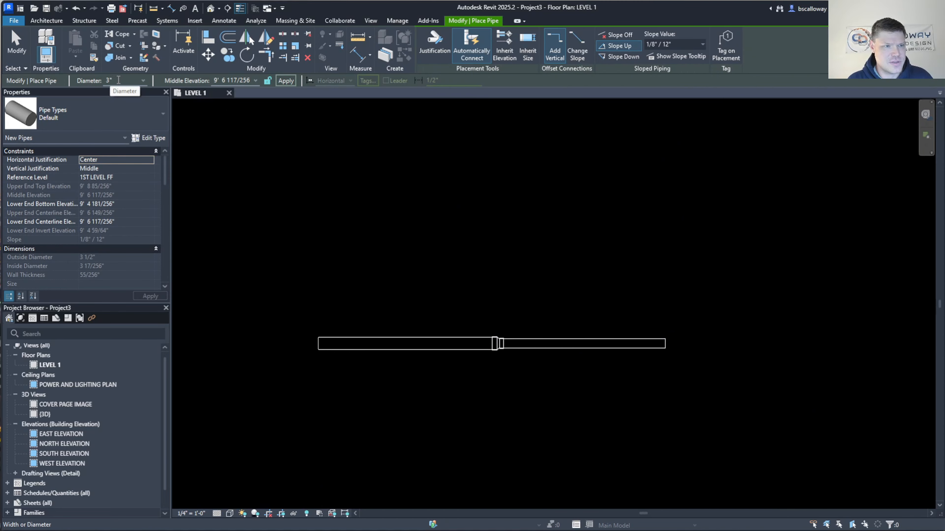
left_click(366, 343)
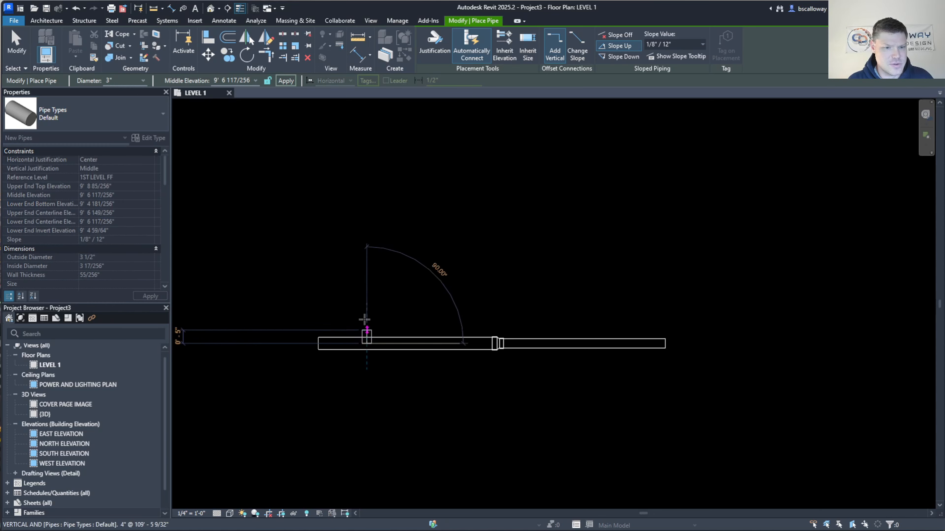
key("Escape")
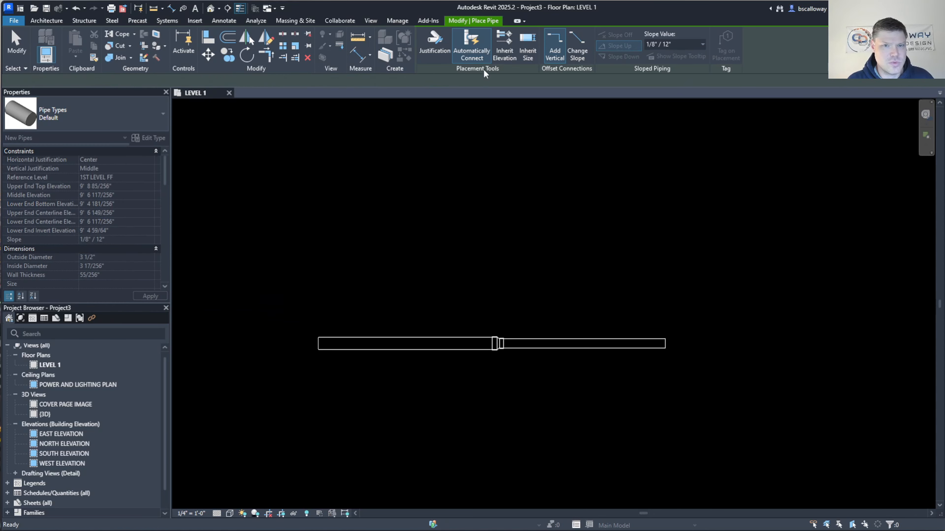
left_click(505, 46)
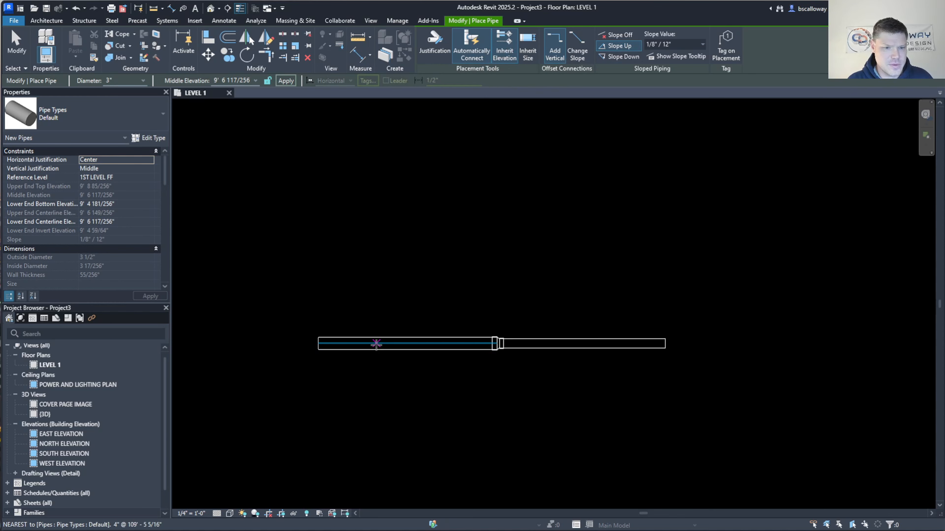
left_click(377, 343)
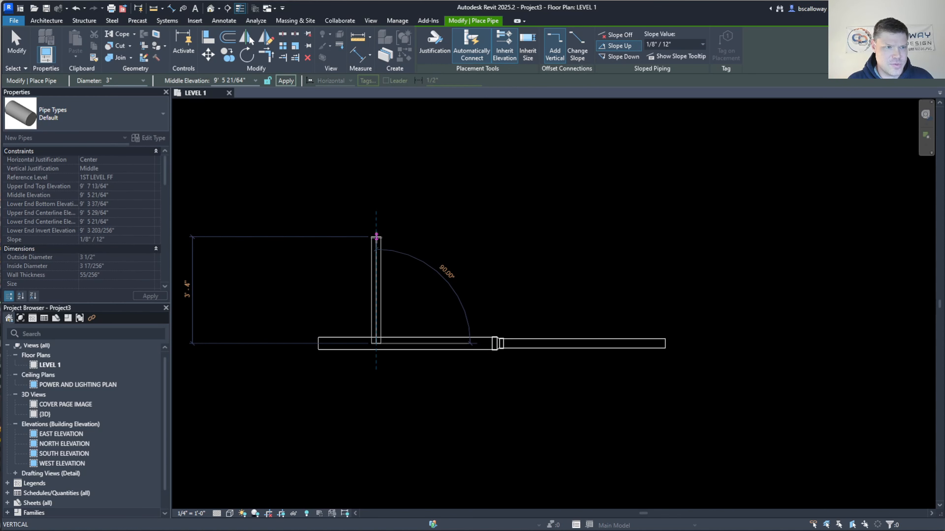
left_click(376, 237)
key("Escape")
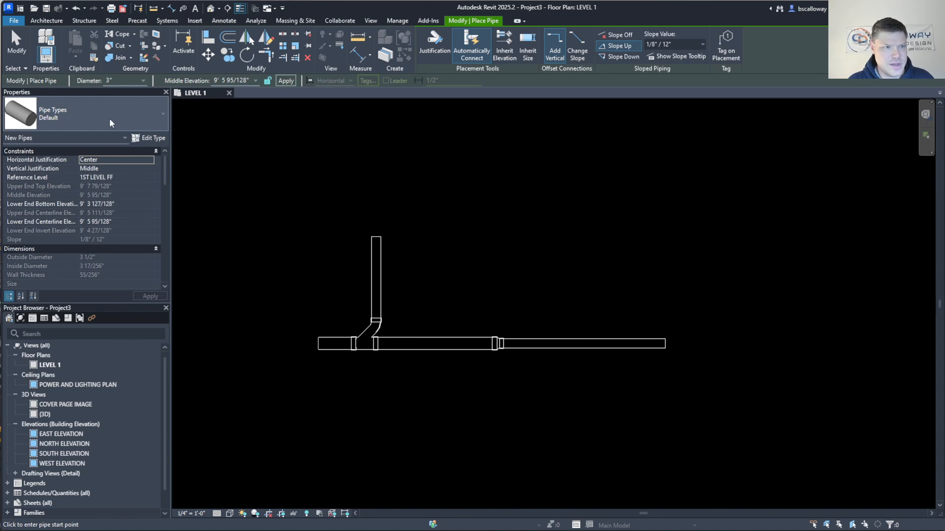
Step: Draw a 2" branch about 3'-4" long perpendicular to the 3" main pipe, level with the end of the existing branch
left_click(120, 81)
type("2")
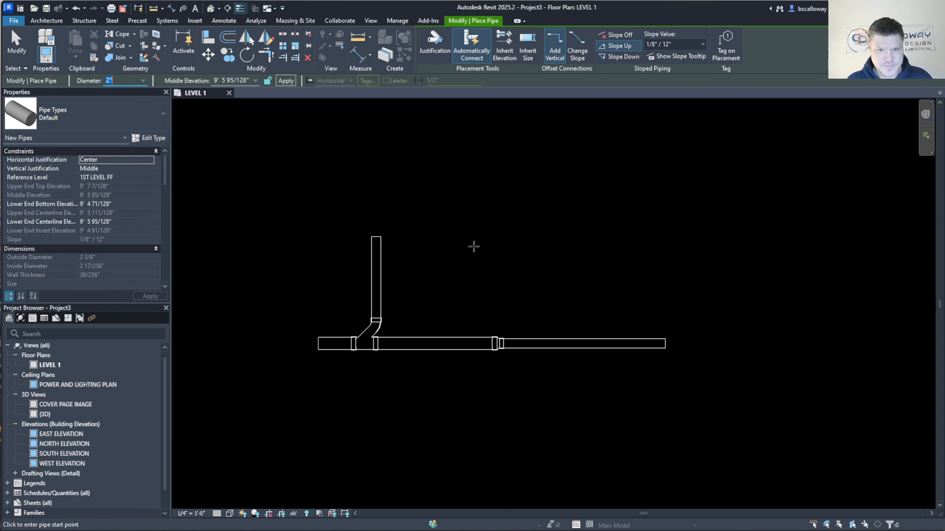
left_click(603, 343)
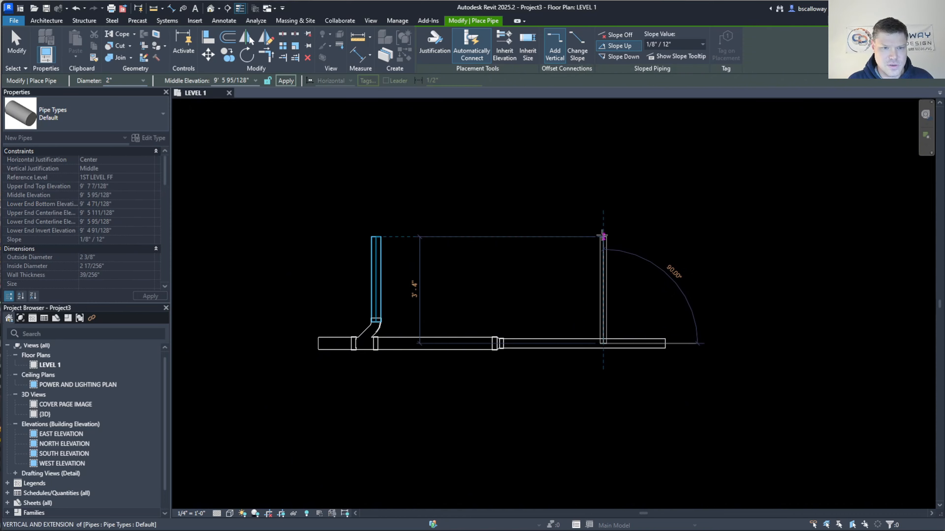
left_click(603, 237)
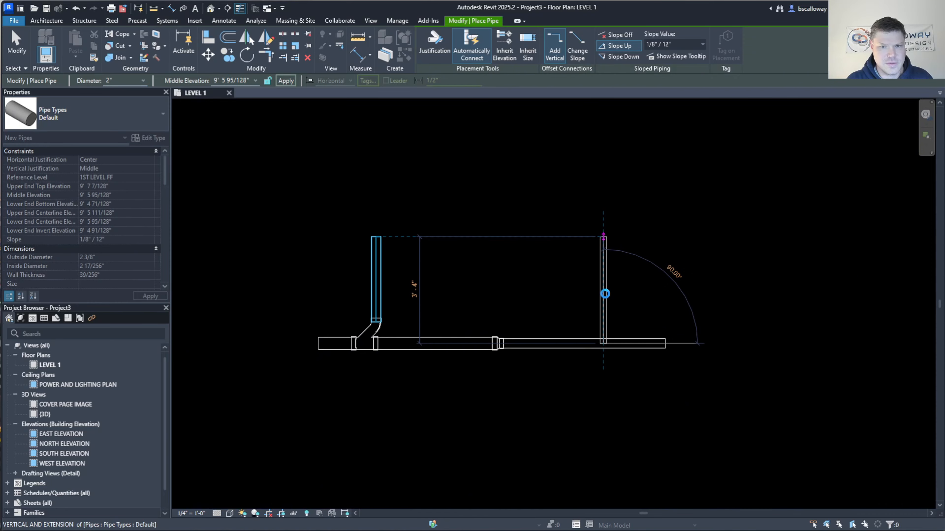
key("Escape")
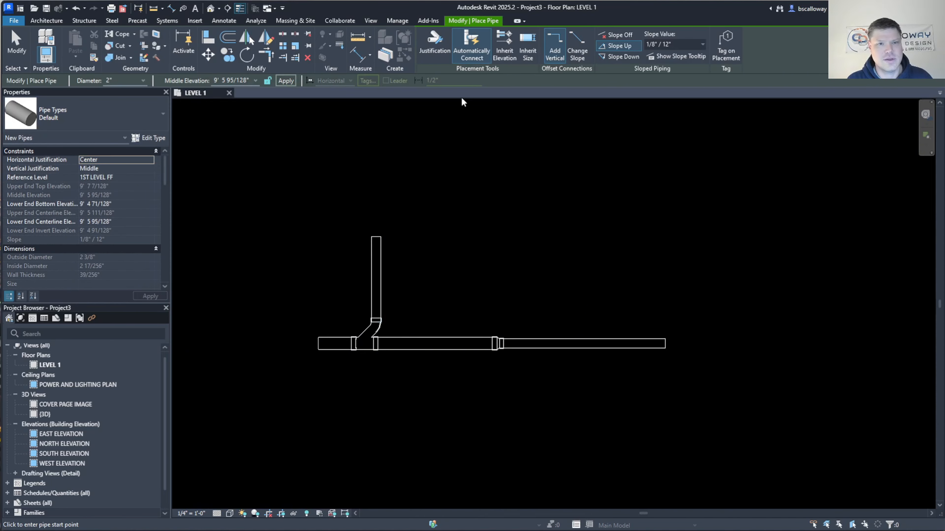
left_click(602, 343)
left_click(603, 234)
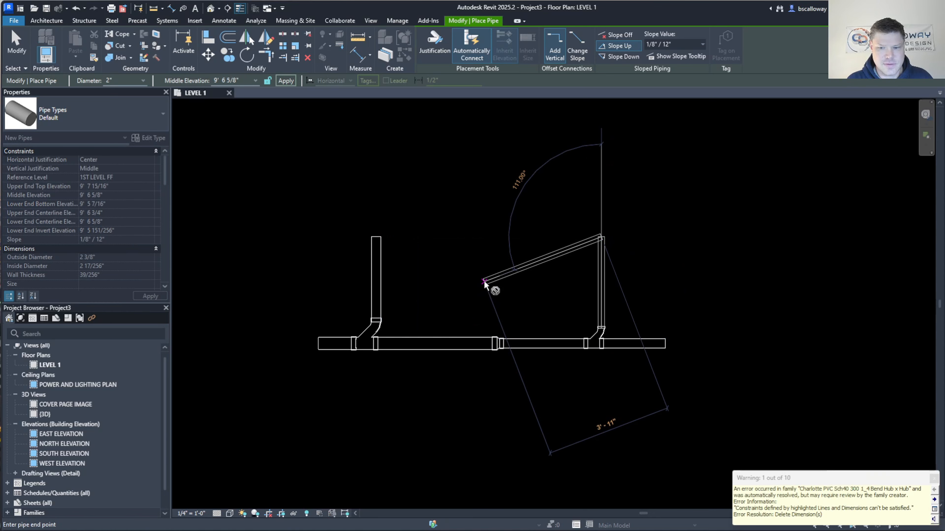
key("Escape")
key("Escape")
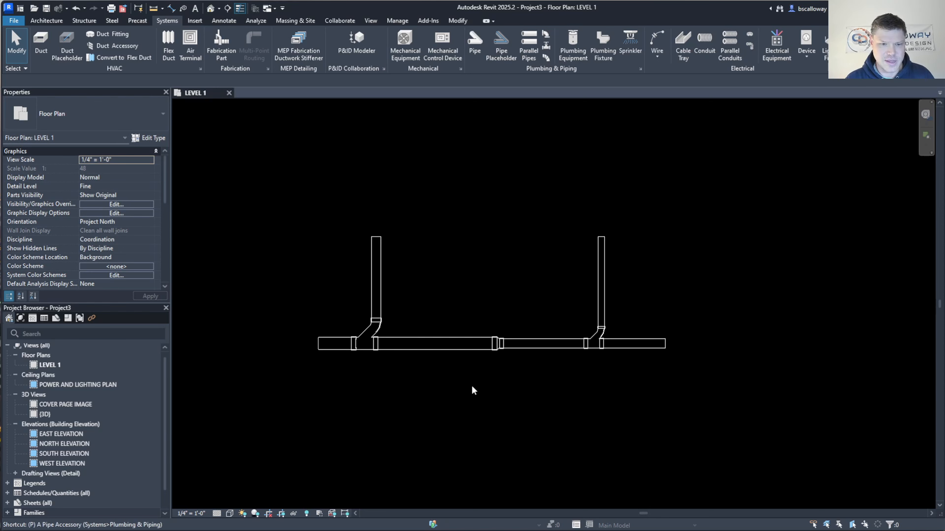
Step: Try to draw a 4" branch about 3'-4" long perpendicular to the 4" main pipe, between the 3" branch and the reducer
key("p")
key("i")
left_click(123, 81)
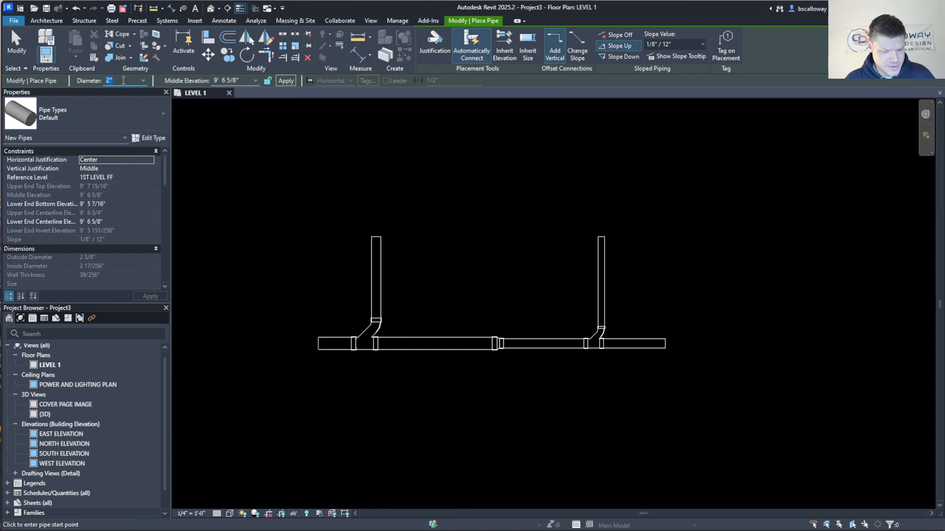
type("4")
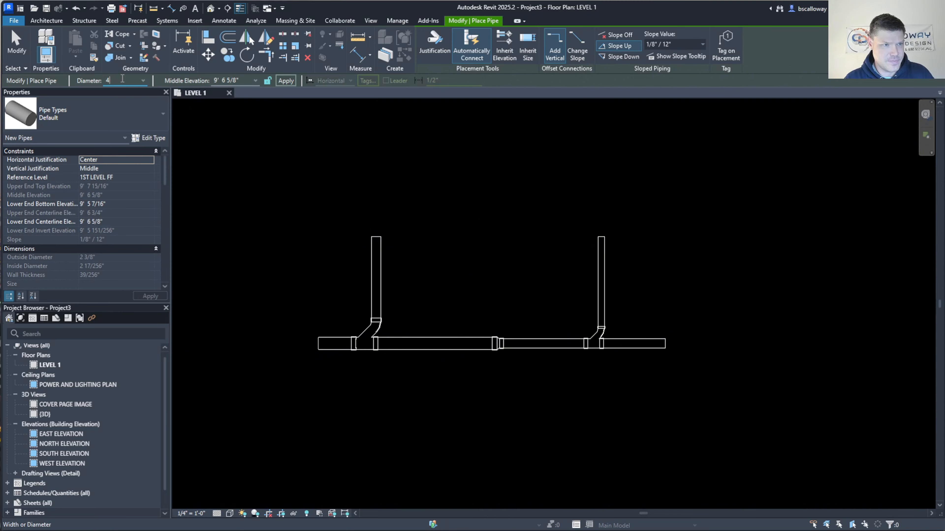
key("Return")
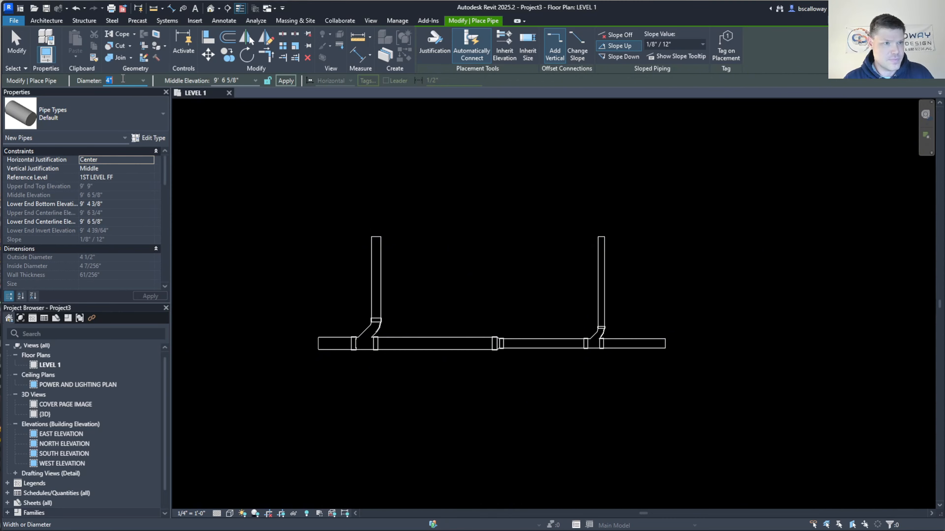
left_click(449, 345)
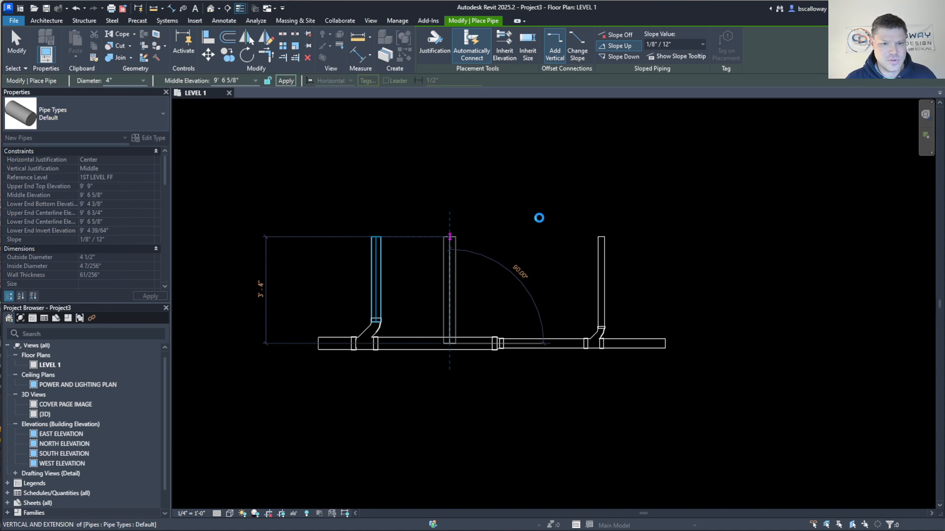
key("Escape")
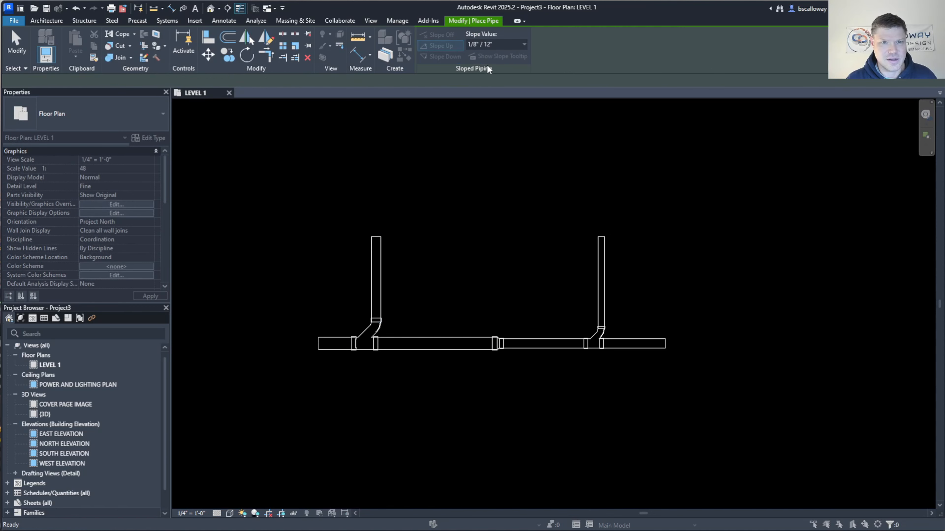
Step: Retry the perpendicular 4" branch from the 4" main pipe with Inherit Elevation enabled
left_click(503, 52)
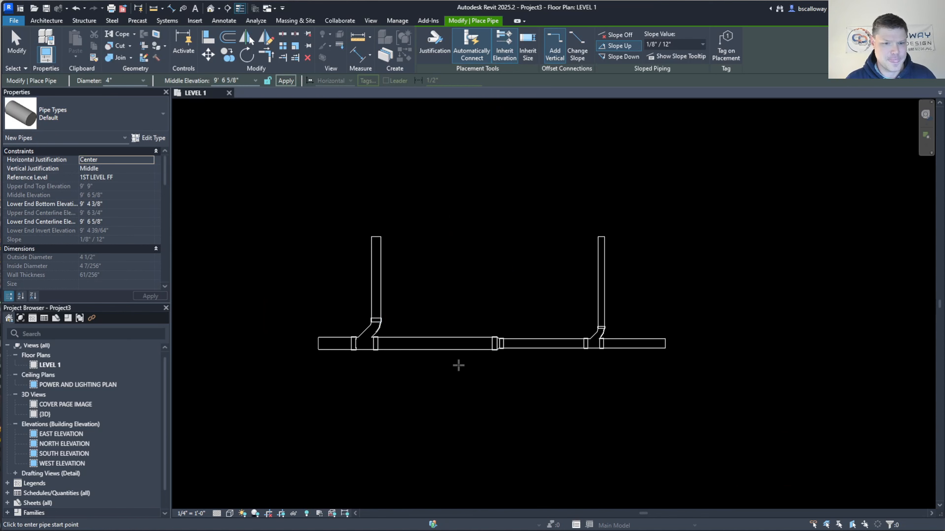
left_click(445, 343)
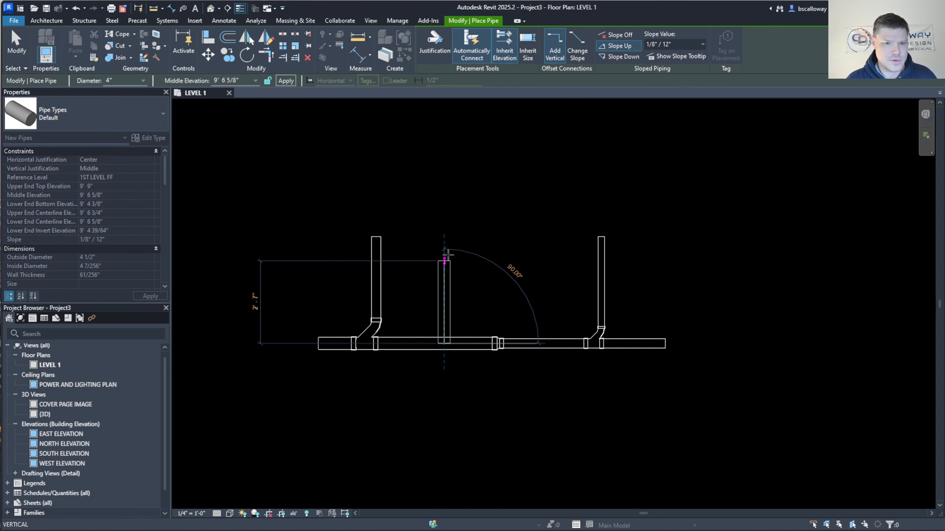
left_click(446, 237)
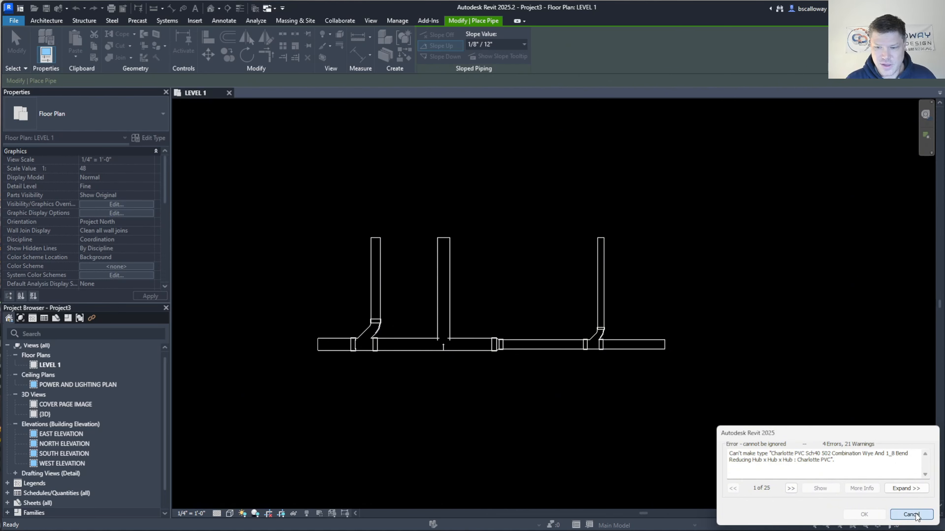
key("Escape")
key("Escape")
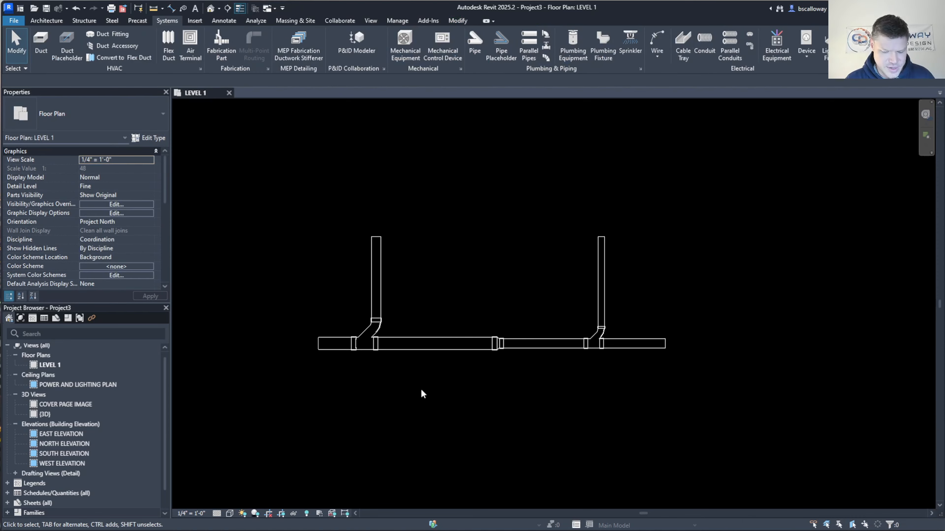
Step: Place a Combination-Wye_Eighth-Bend_PVC-DWV_501 fitting inline on both the 4" main pipe and the 3" main pipe
key("p")
key("f")
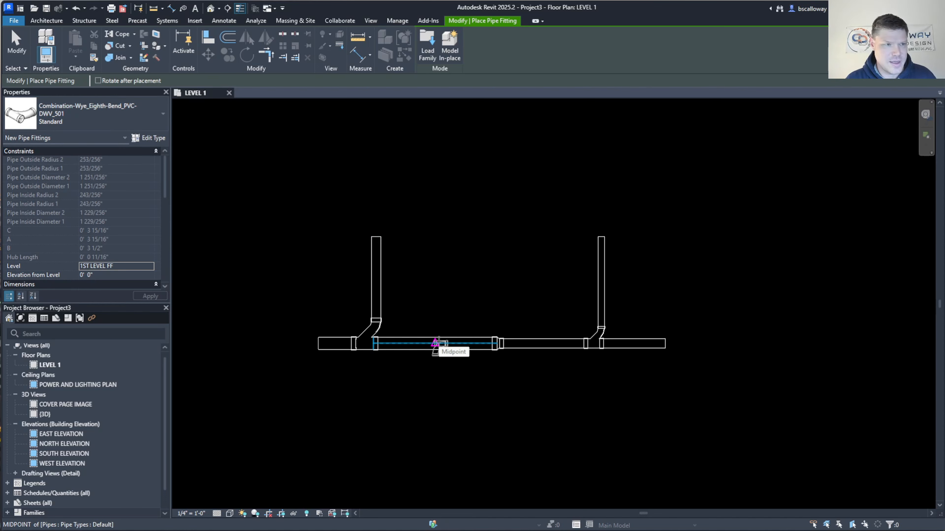
left_click(438, 341)
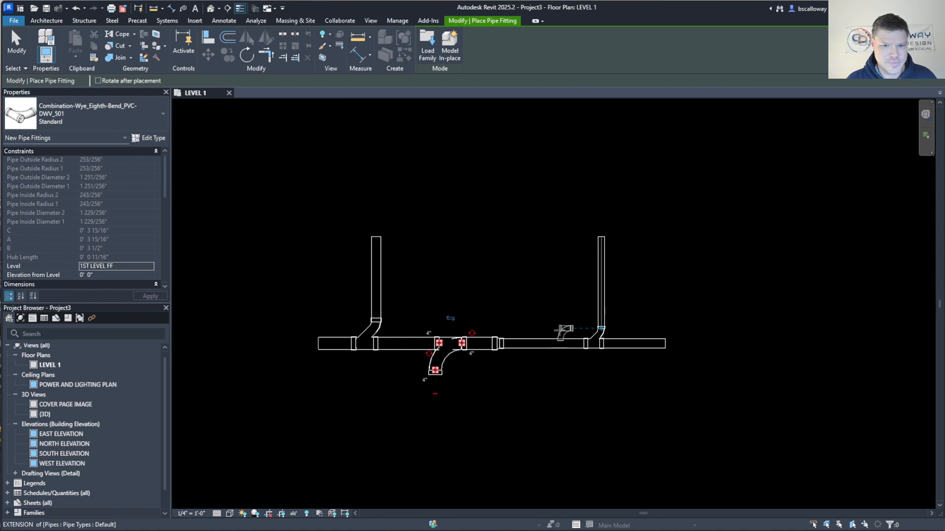
left_click(537, 345)
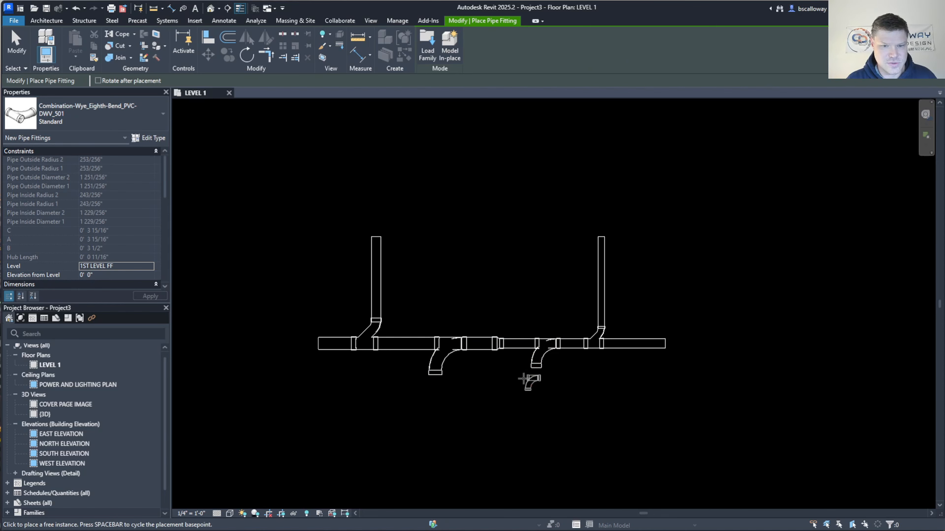
key("Escape")
Step: Rotate the 4" and 3" combination wye fittings so their branches face the same side as the existing branch pipes
left_click(443, 375)
left_click(473, 333)
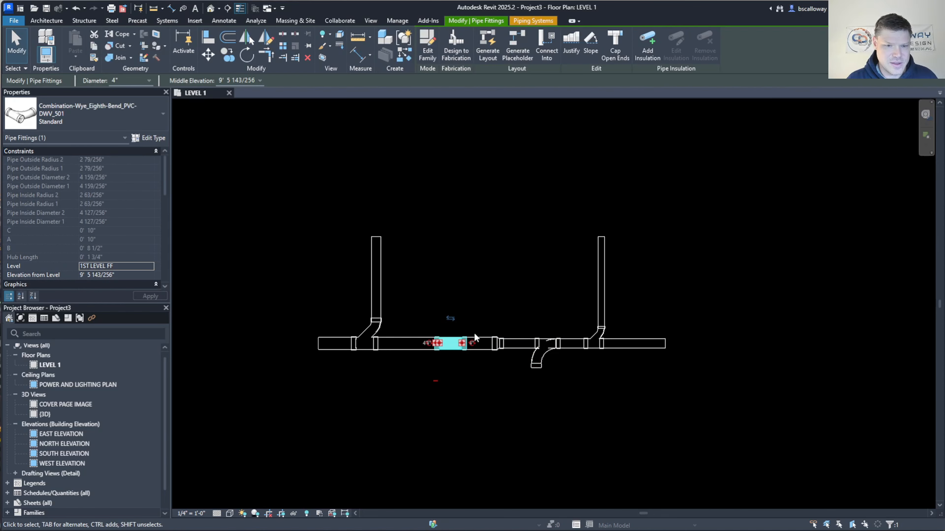
left_click(474, 342)
left_click(536, 357)
left_click(566, 343)
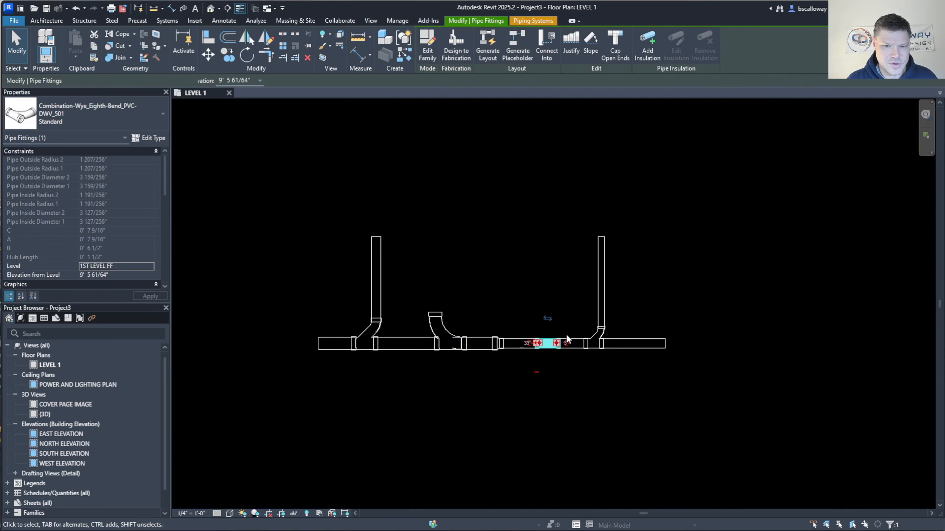
left_click(566, 343)
key("Escape")
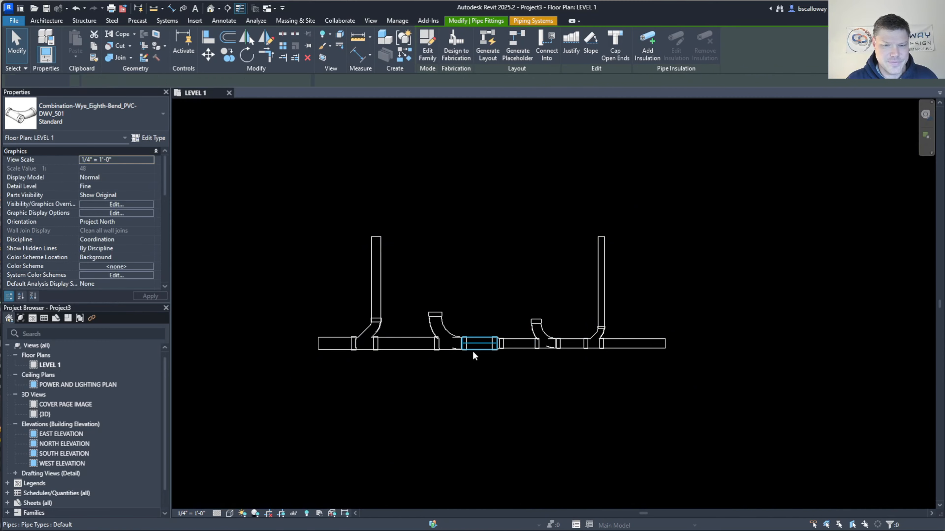
Step: Delete the inline combination wye fitting from the 4" main pipe
left_click(436, 317)
right_click(436, 317)
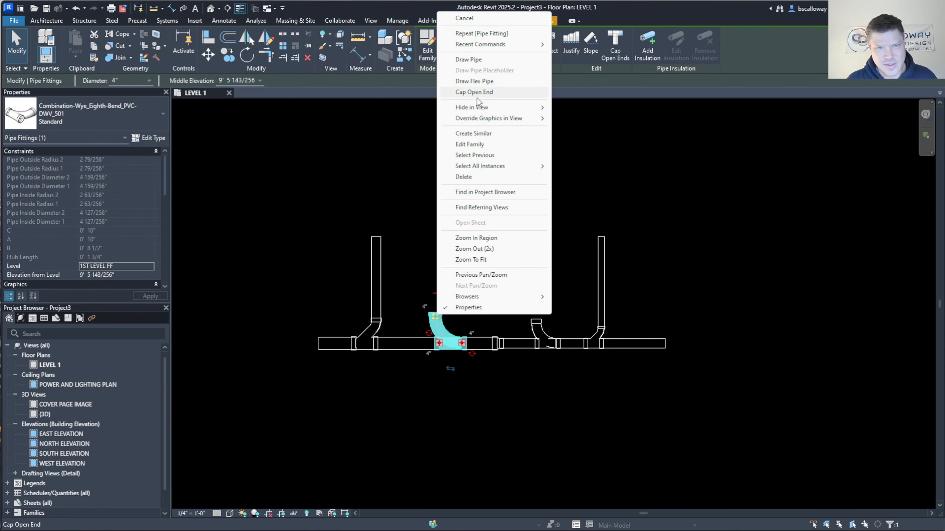
left_click(478, 94)
key("Escape")
left_click(445, 324)
key("Delete")
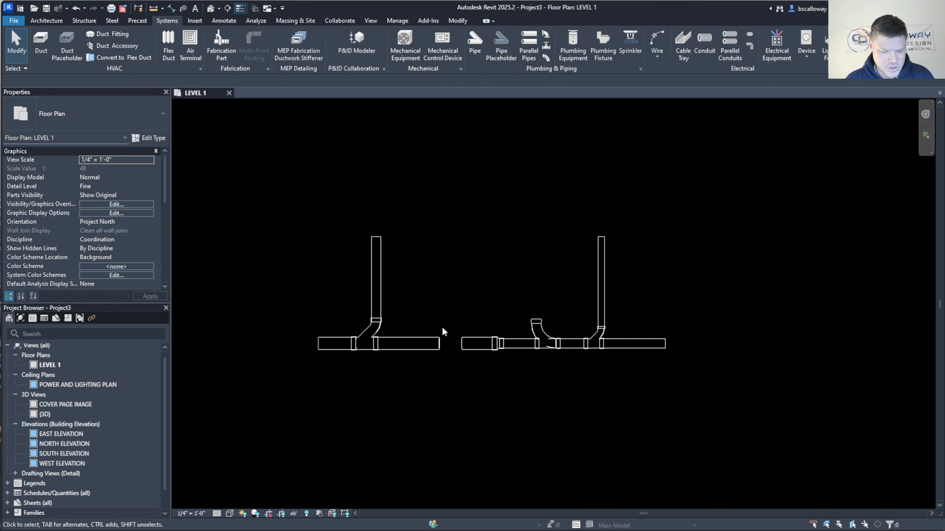
Step: Rejoin the two separated 4" main pipe segments across the gap with Trim/Extend to Corner
key("t")
key("r")
left_click(455, 347)
left_click(442, 350)
key("Escape")
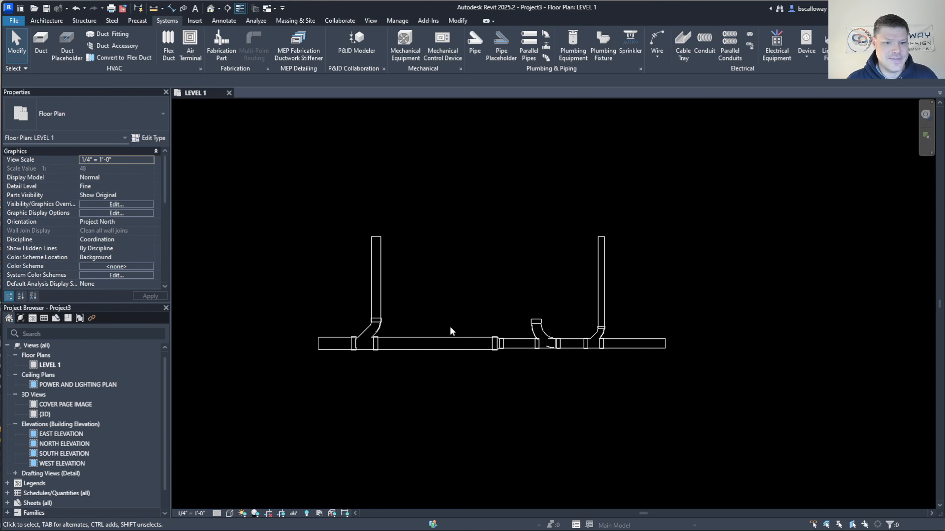
Step: Open the routing preferences of the 4" main pipe's Default pipe type
left_click(448, 337)
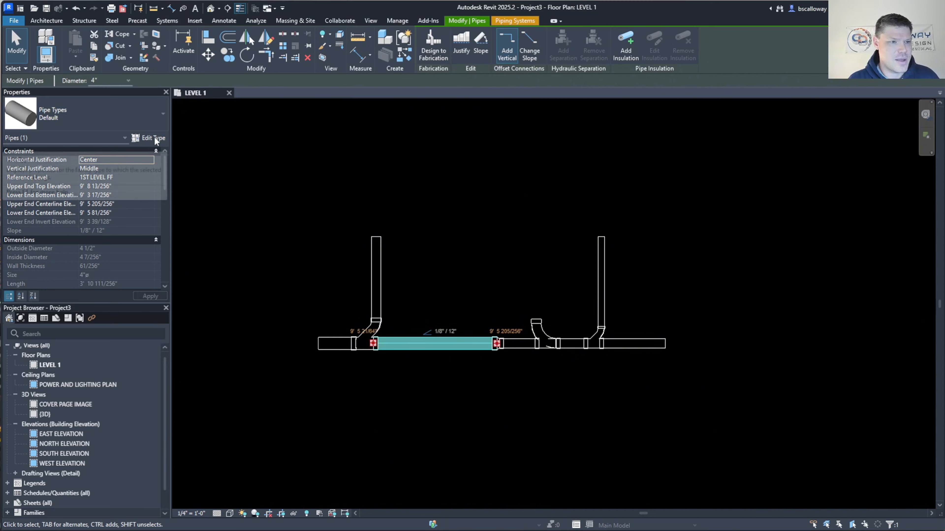
left_click(144, 110)
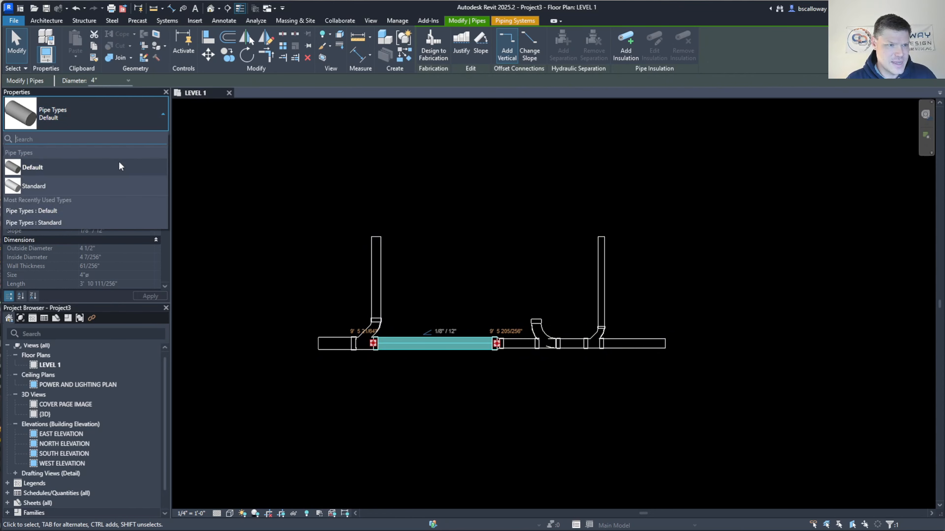
left_click(119, 163)
left_click(153, 138)
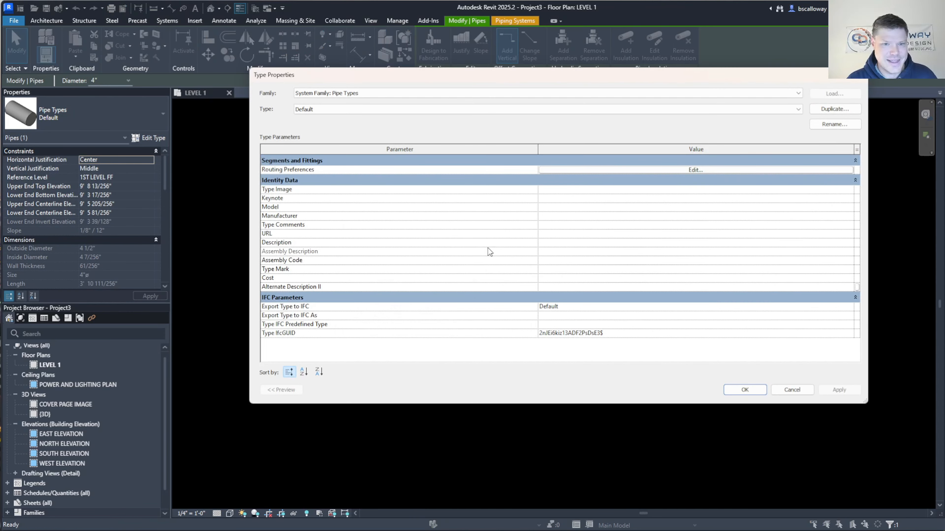
left_click(750, 170)
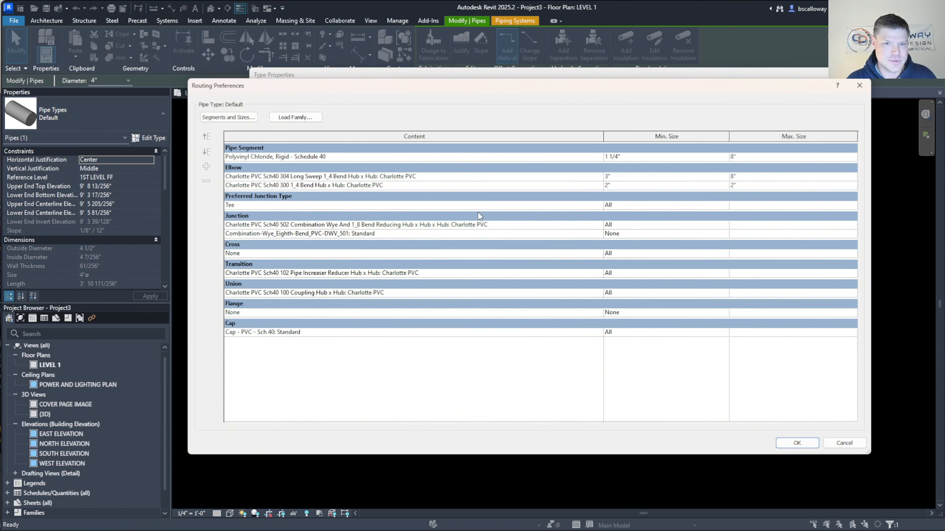
Step: Try different junction orders for Combination-Wye_Eighth-Bend_PVC-DWV_501 and the Charlotte 502 reducing wye, ending with the 501 fitting first
left_click(451, 234)
left_click(207, 138)
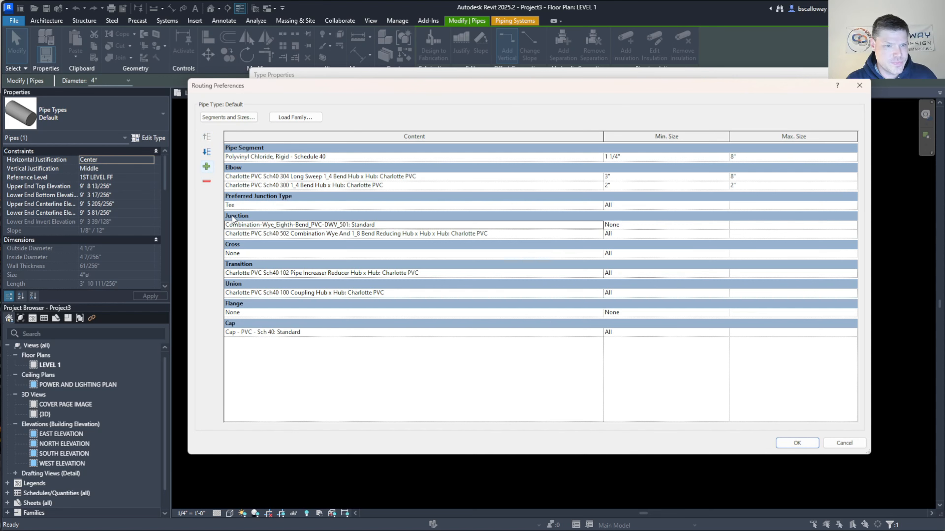
left_click(305, 233)
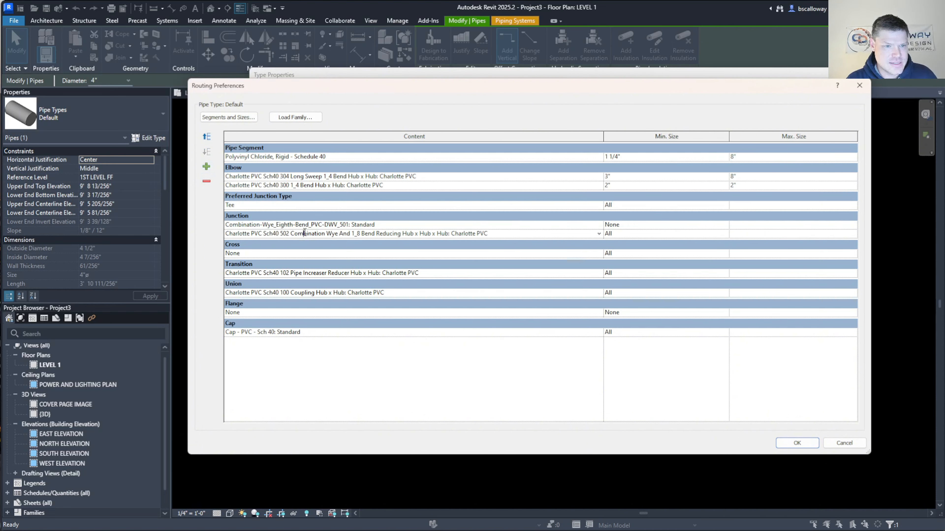
left_click(206, 138)
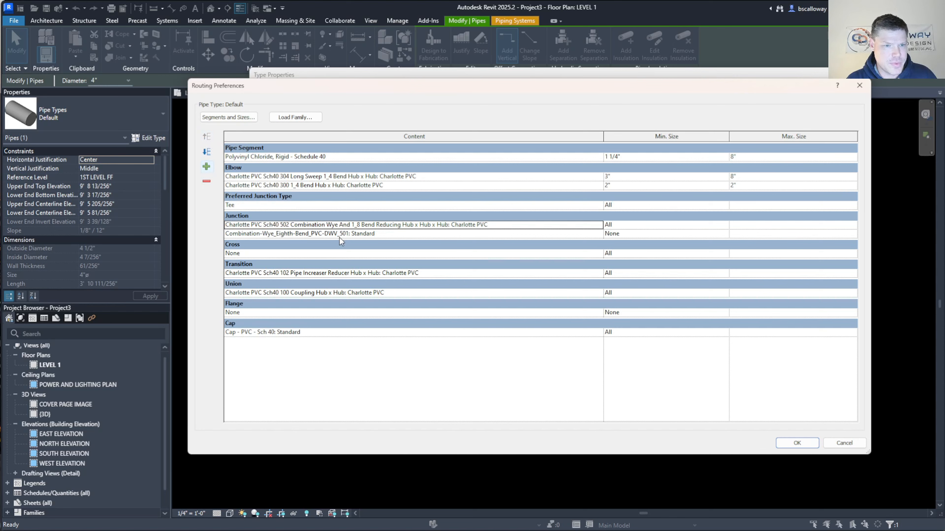
left_click(398, 234)
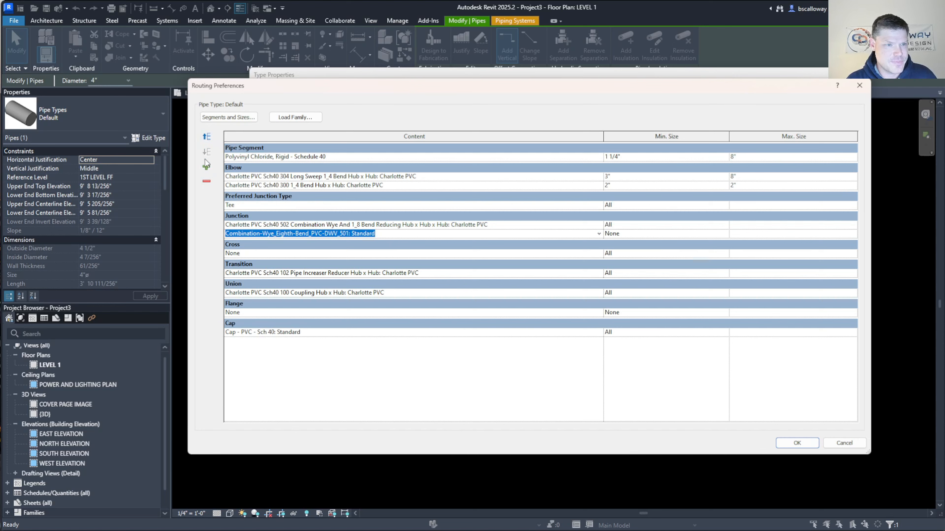
left_click(207, 138)
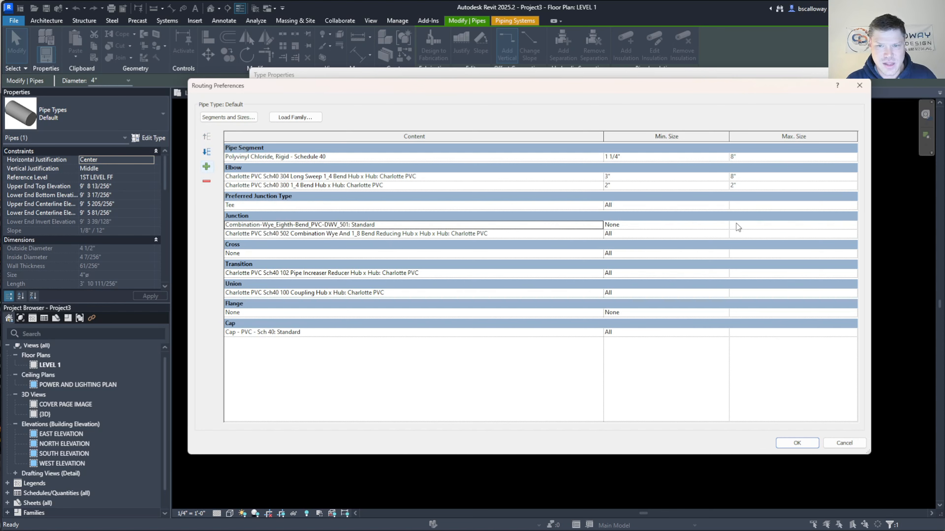
Step: Set the Combination-Wye_Eighth-Bend_PVC-DWV_501 junction's minimum size to All, rank it below the Charlotte 502 reducing wye, and apply the routing preferences
left_click(728, 227)
left_click(614, 247)
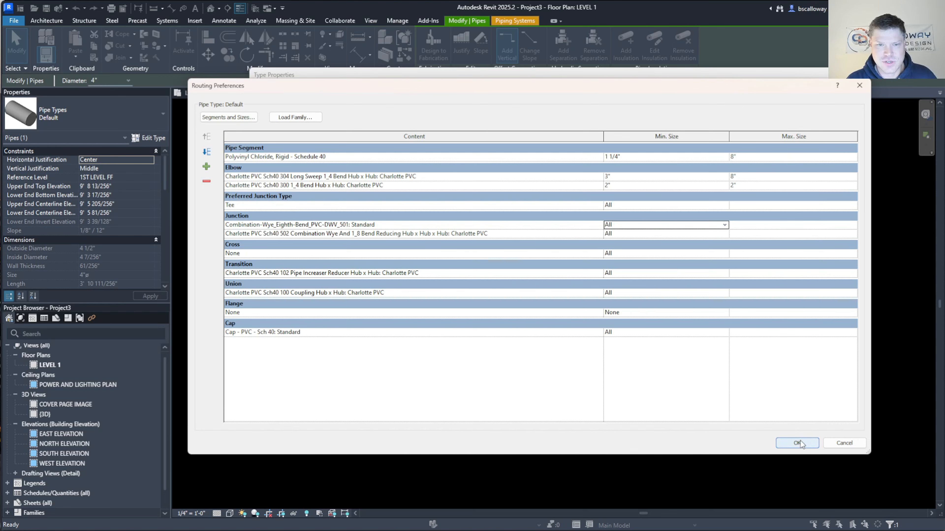
left_click(207, 151)
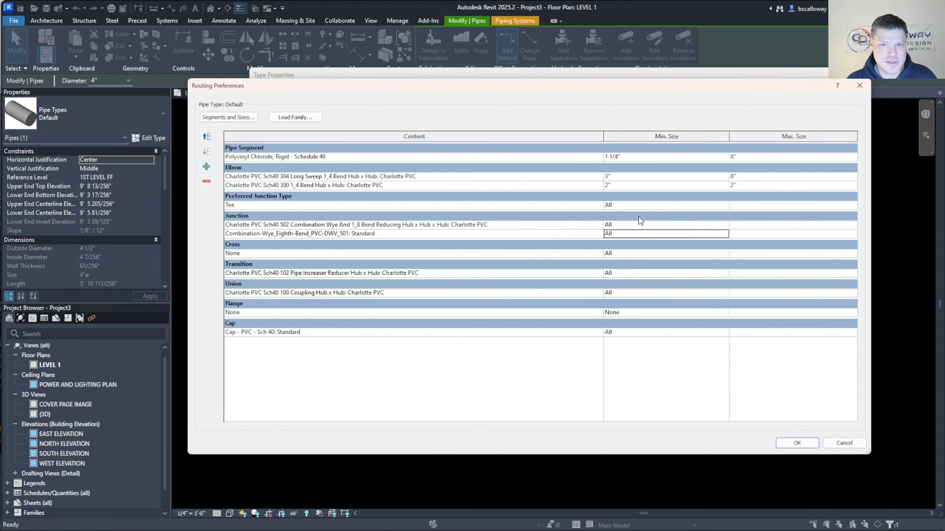
left_click(810, 447)
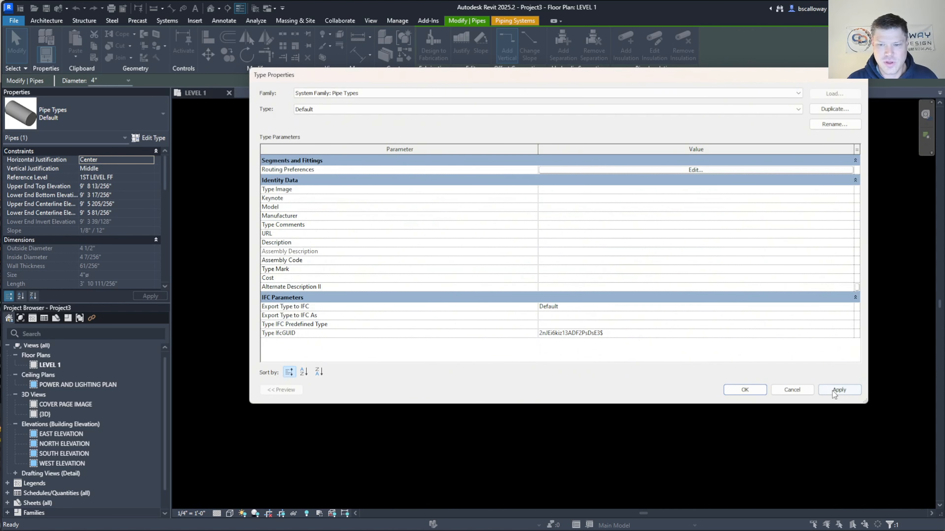
left_click(745, 390)
left_click(454, 407)
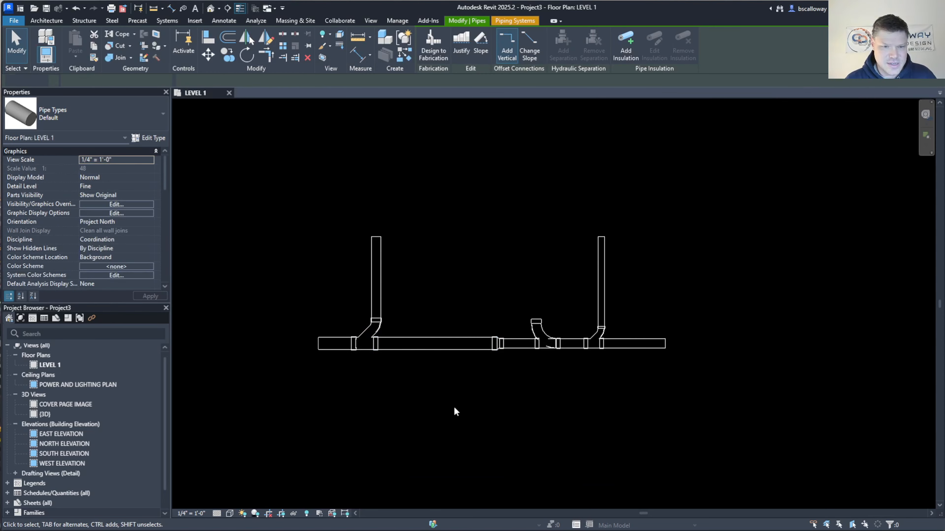
Step: Try to draw a 4" branch pipe about 3'-4" long perpendicular to the 4" main, using Inherit Elevation
key("p")
key("i")
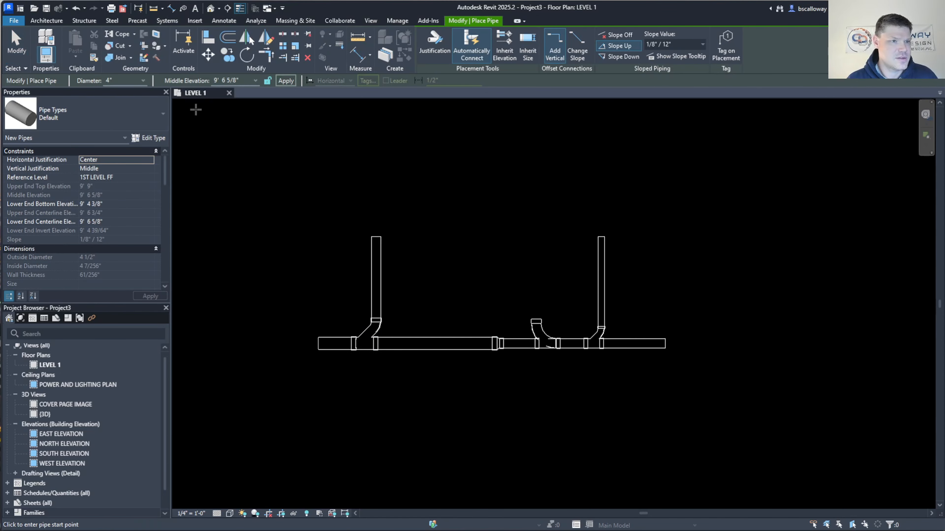
left_click(440, 342)
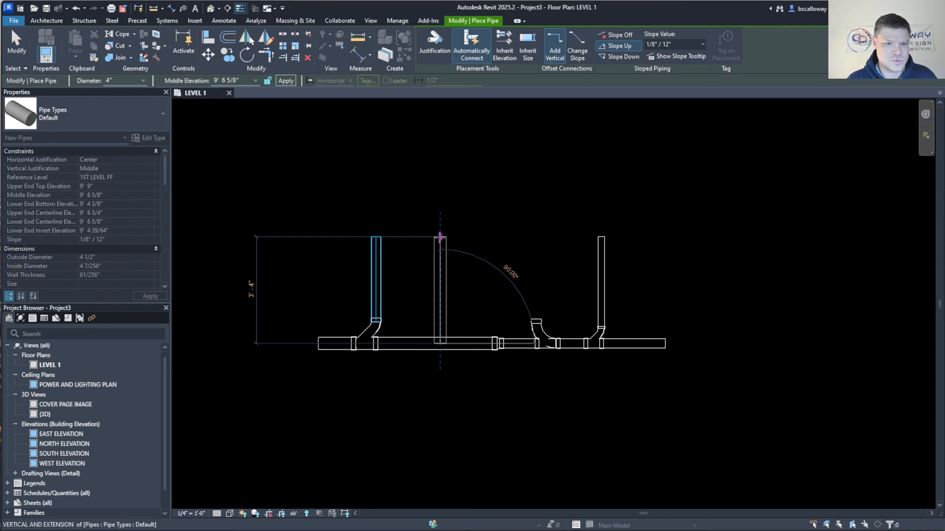
left_click(440, 236)
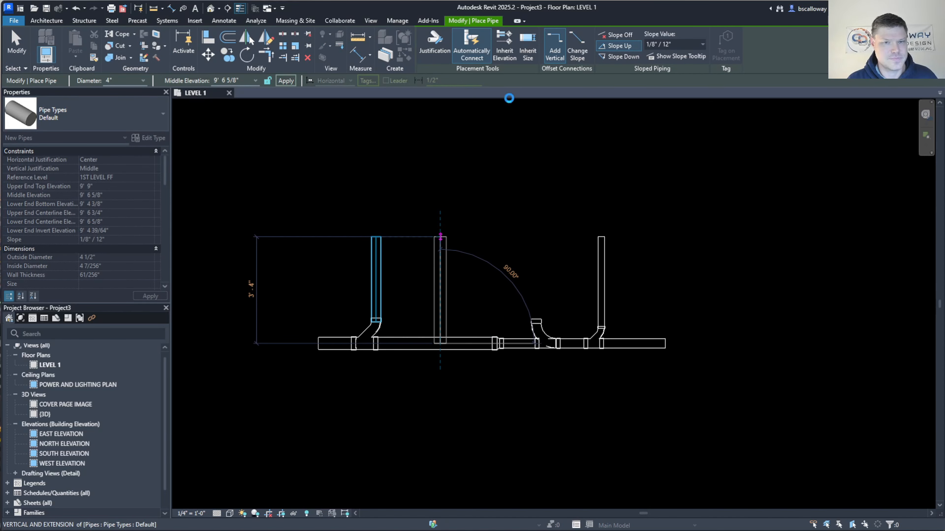
left_click(439, 342)
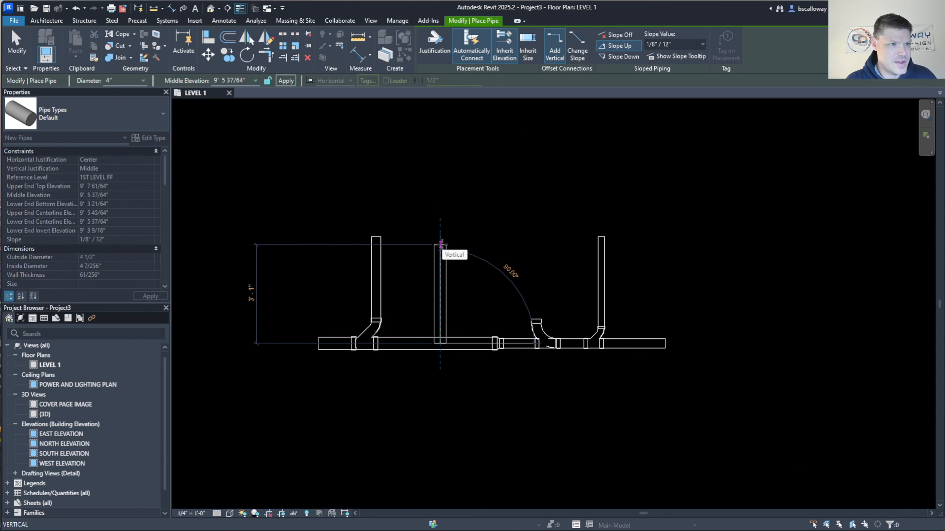
left_click(440, 237)
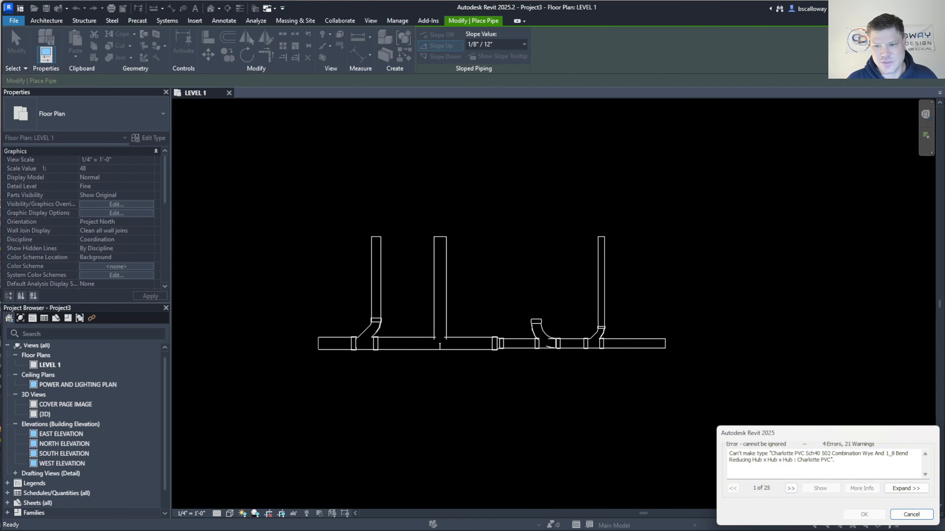
left_click(908, 514)
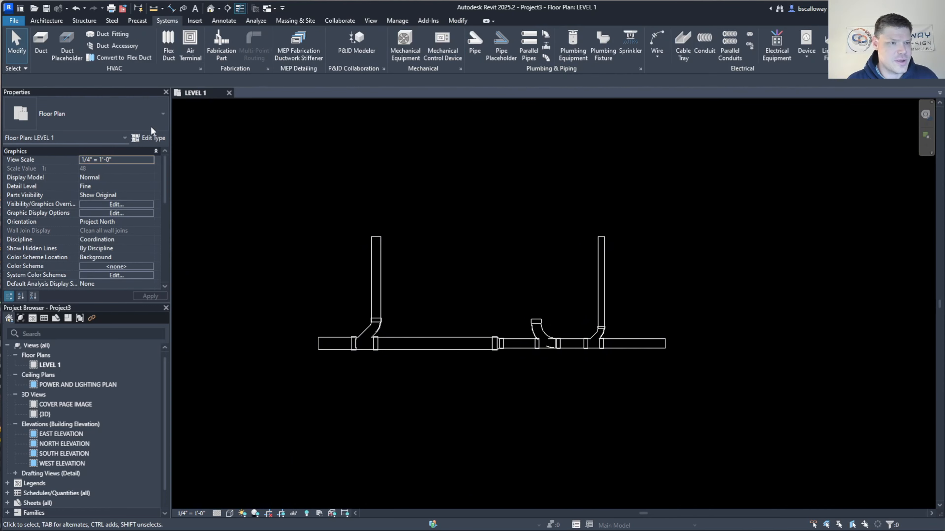
Step: Rank Combination-Wye_Eighth-Bend_PVC-DWV_501 above the Charlotte 502 reducing wye in the Default pipe type's junction preferences and apply the change
left_click(454, 344)
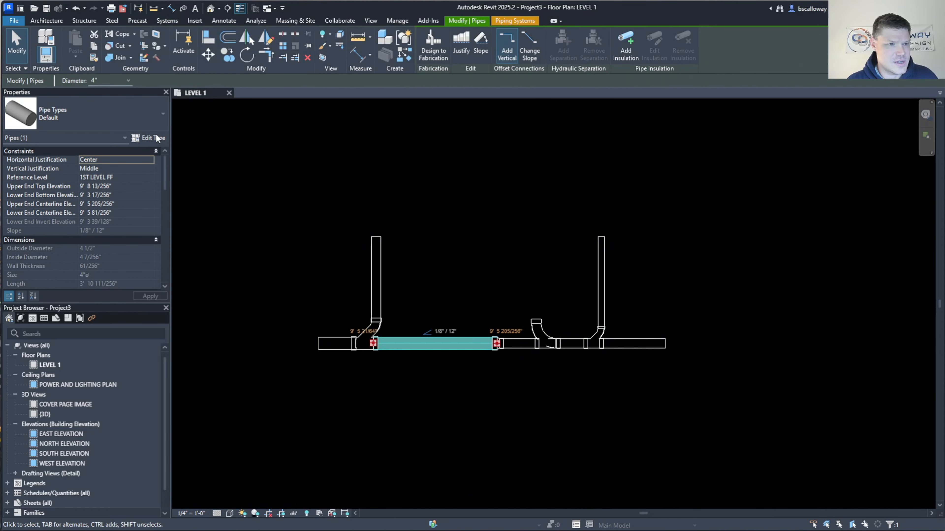
left_click(158, 138)
left_click(618, 169)
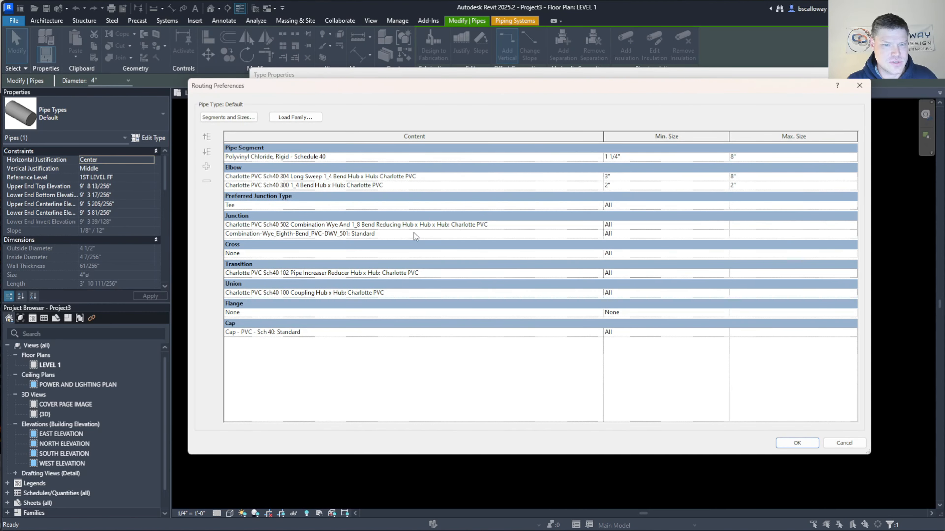
left_click(414, 233)
left_click(207, 137)
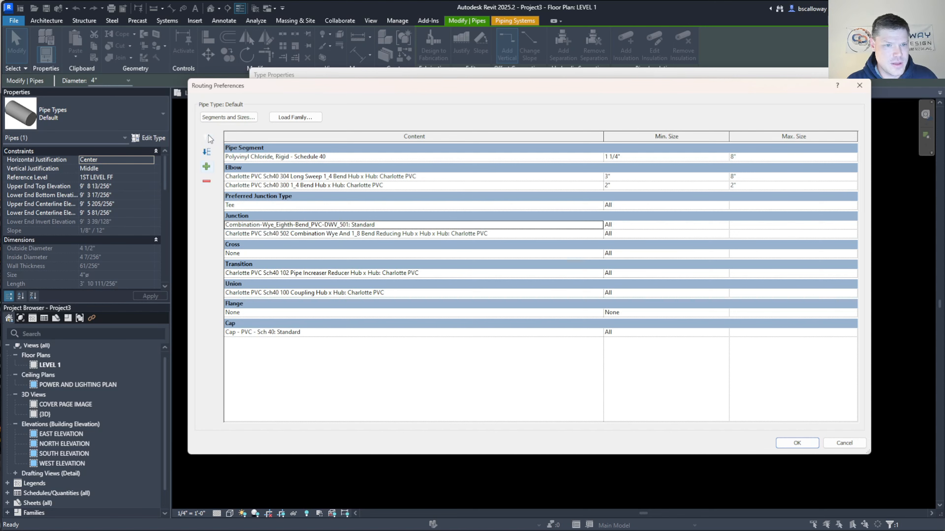
left_click(797, 443)
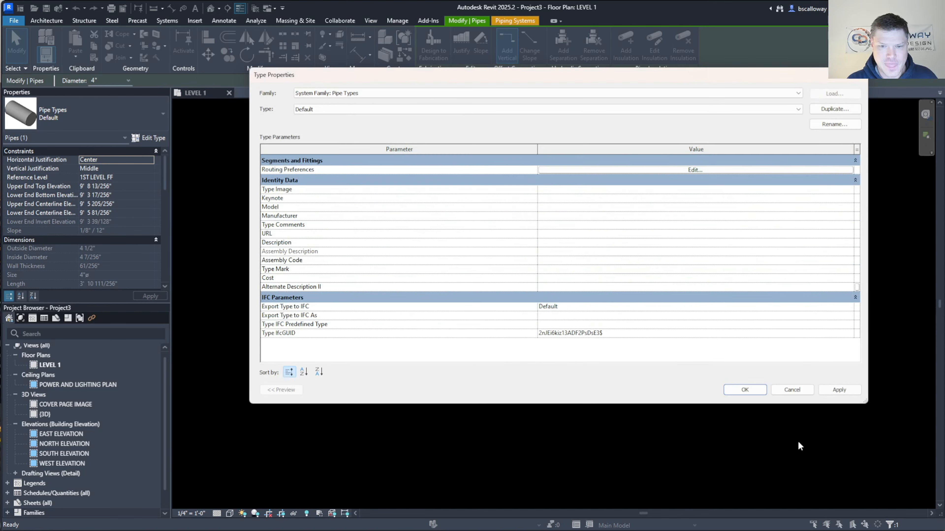
left_click(752, 392)
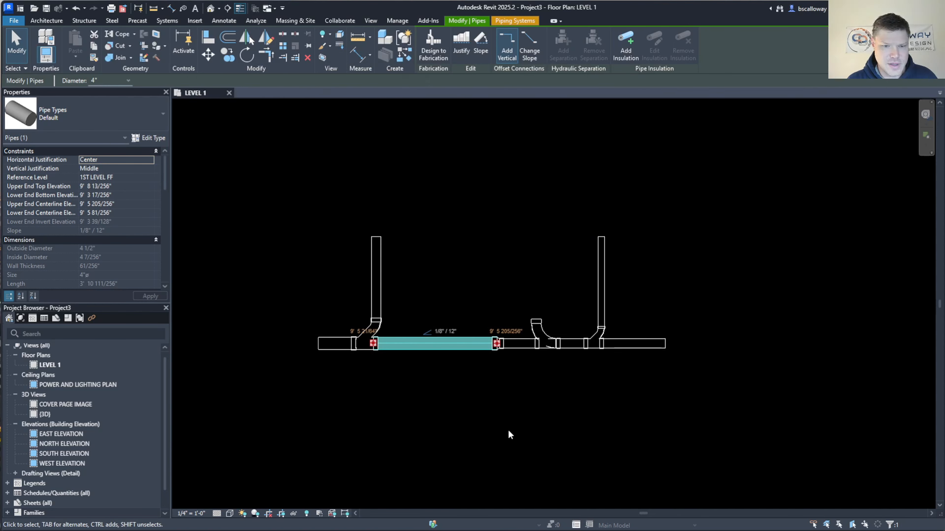
key("Escape")
Step: Draw a 4" branch pipe about 3'-4" long perpendicular to the 4" main, on the existing branches' side
key("p")
key("i")
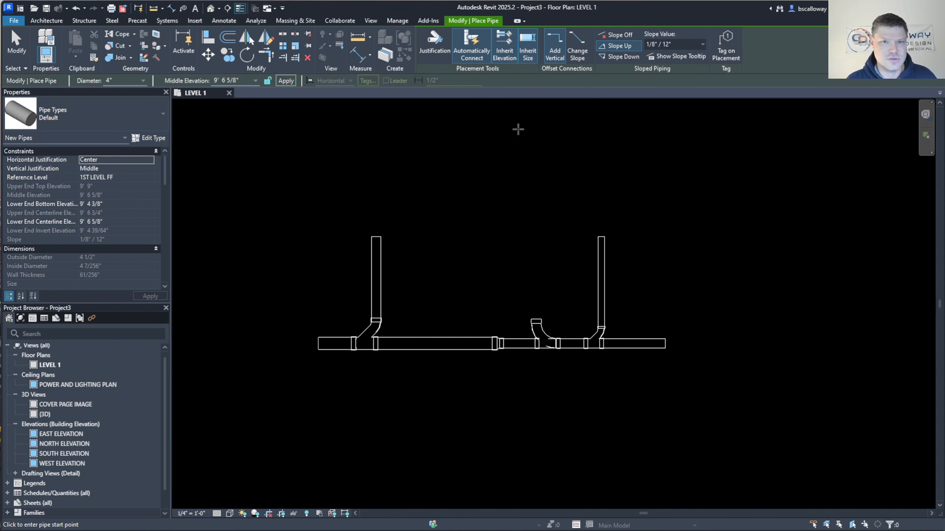
left_click(440, 343)
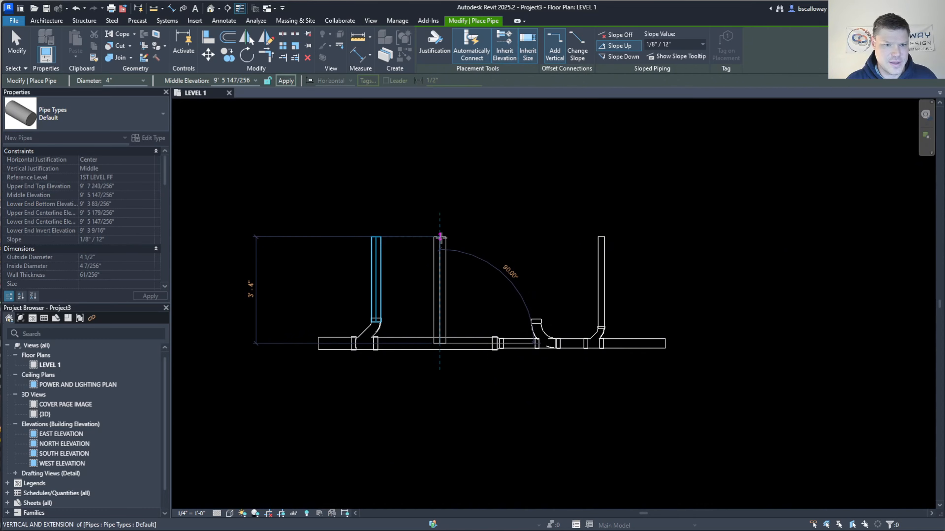
left_click(439, 236)
key("Escape")
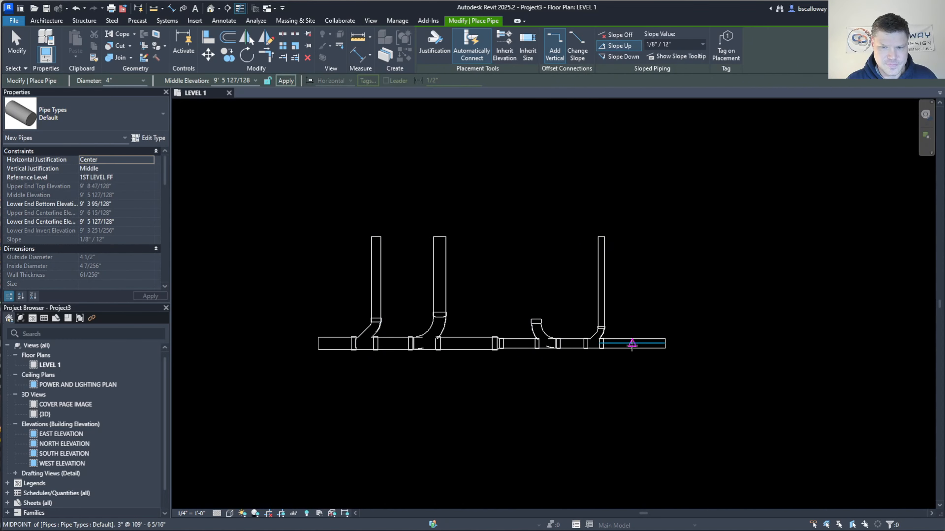
Step: Try to draw a perpendicular 4" branch from the midpoint of the 3" main's open-end segment, opposite the existing branches
left_click(632, 344)
scroll(633, 346, "down", 2)
left_click(632, 419)
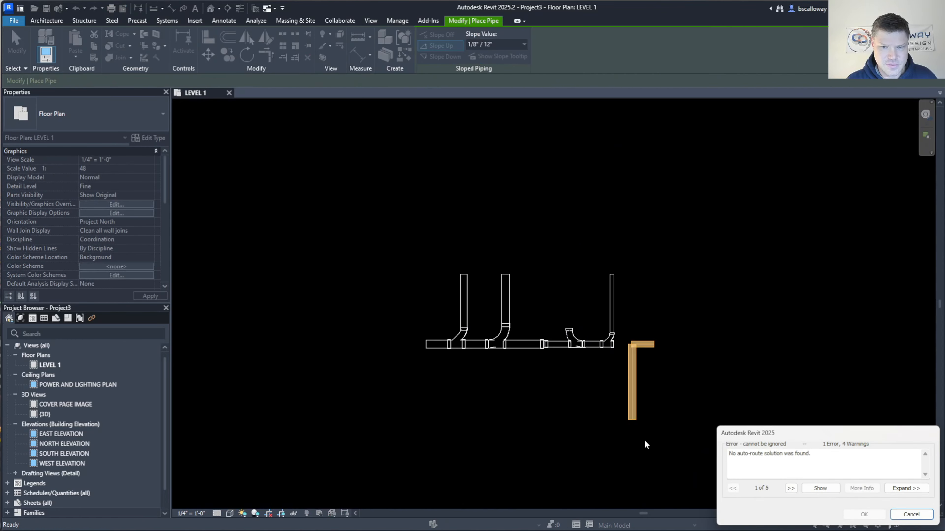
key("Escape")
left_click(505, 55)
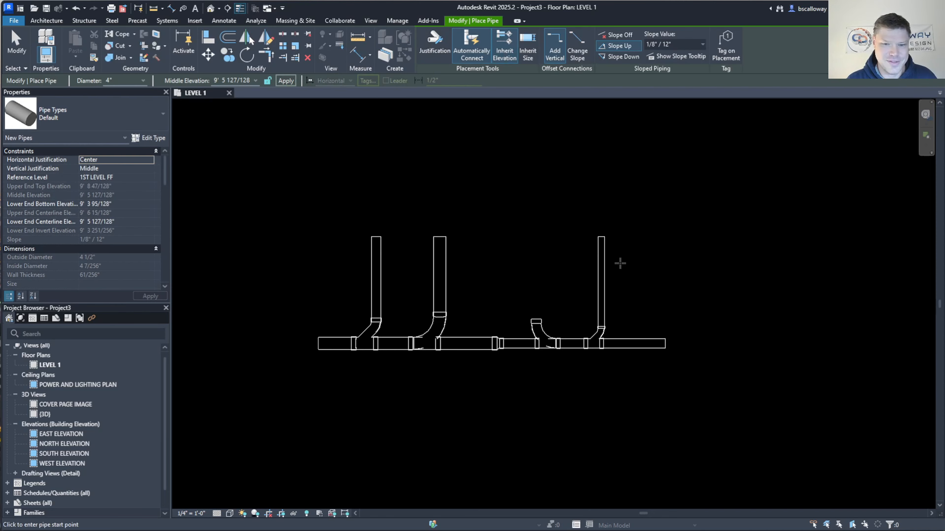
Step: Draw a longer perpendicular branch pipe from the midpoint of the 3" main's open-end segment, on the side opposite the other branches
left_click(632, 344)
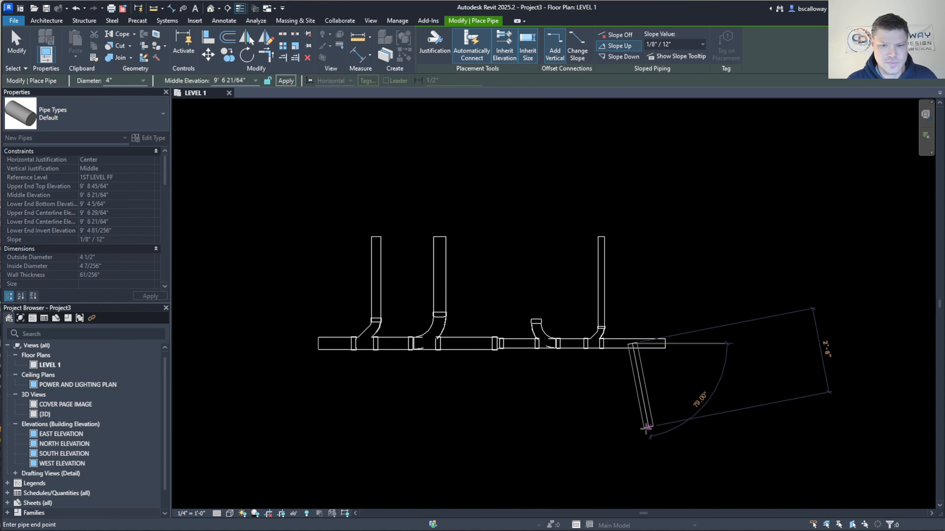
left_click(632, 442)
key("Escape")
key("Escape")
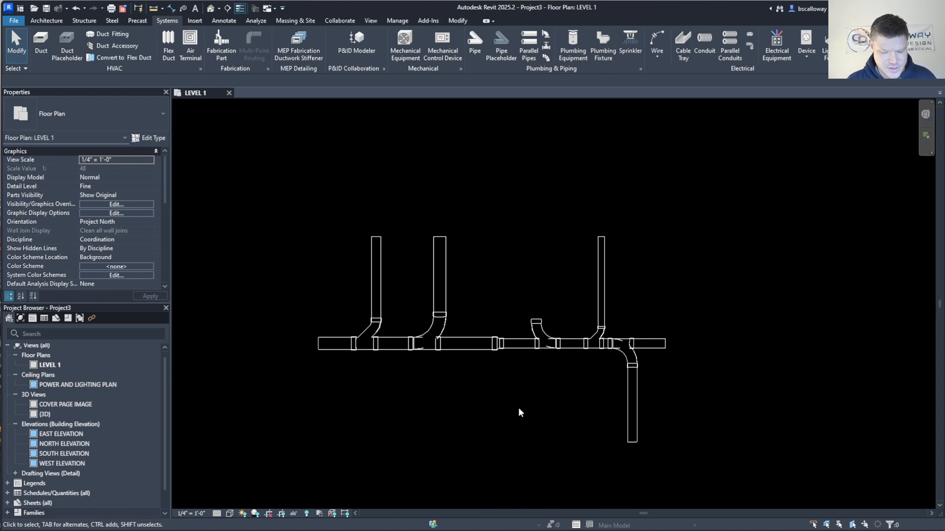
key("p")
key("f")
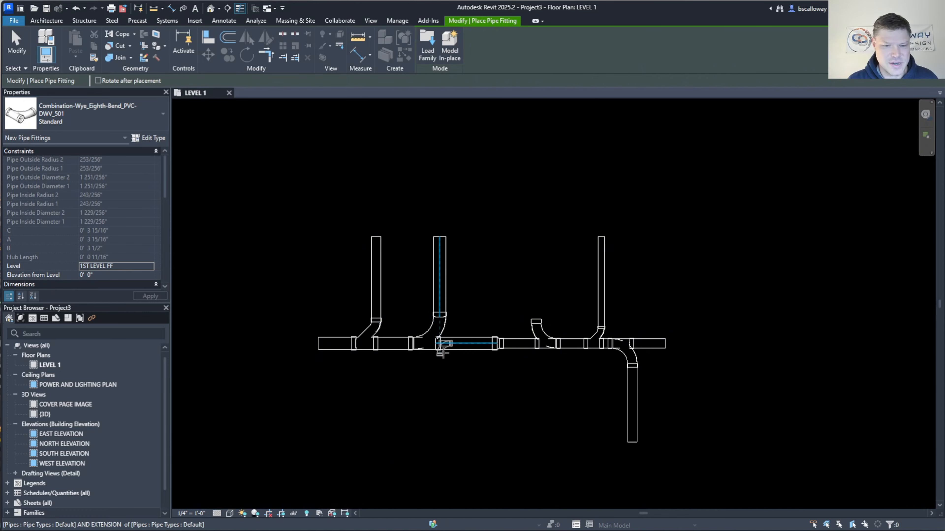
key("Escape")
key("Escape")
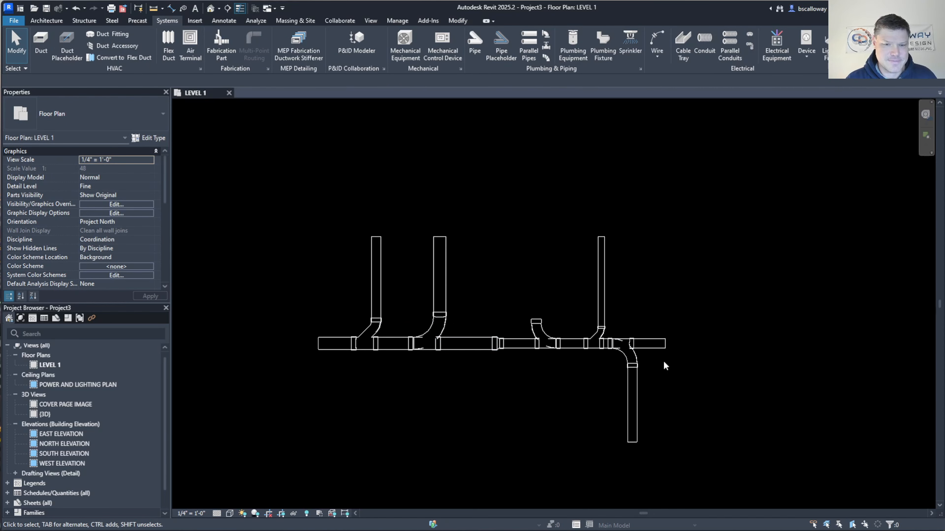
Step: Lengthen the 3" main pipe by stretching its open end straight outward beyond the last branch
left_click(655, 344)
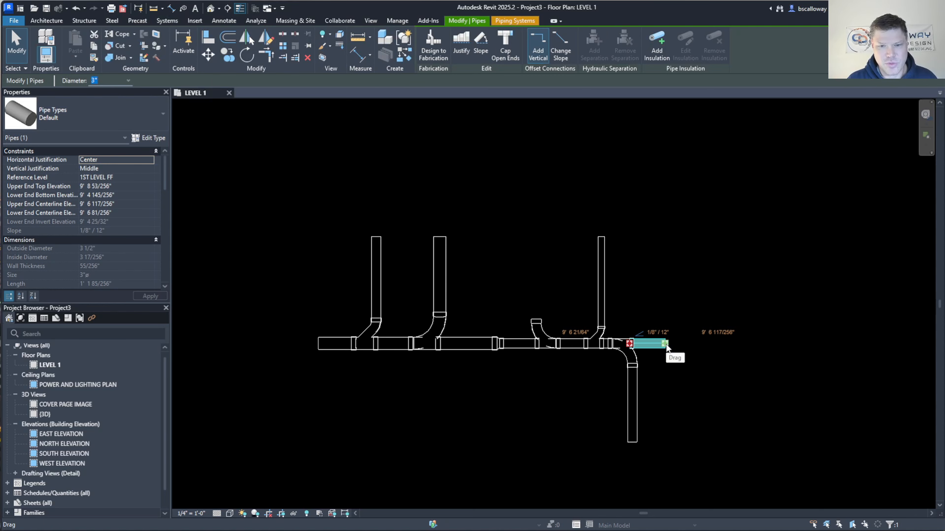
left_click_drag(665, 344, 739, 344)
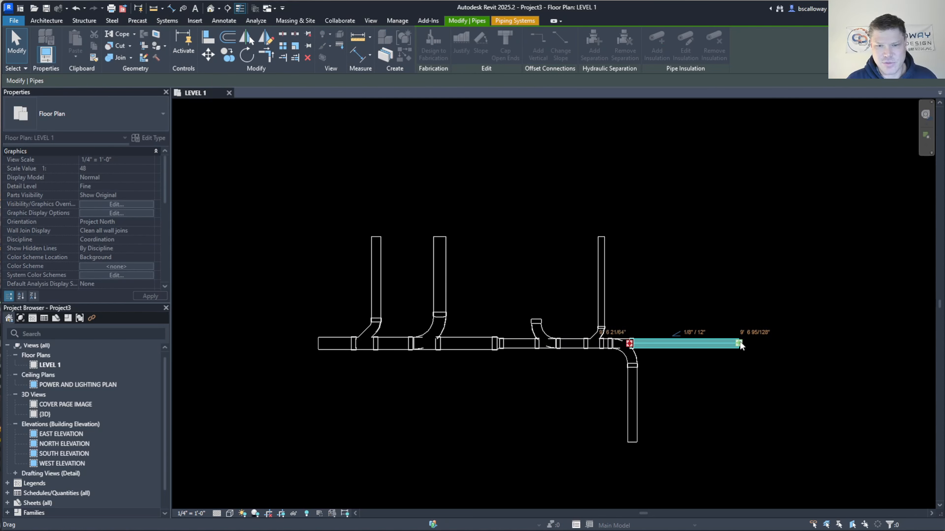
Step: Continue the 3" main from its open end with a perpendicular pipe run on the same side as the first branches
right_click(740, 346)
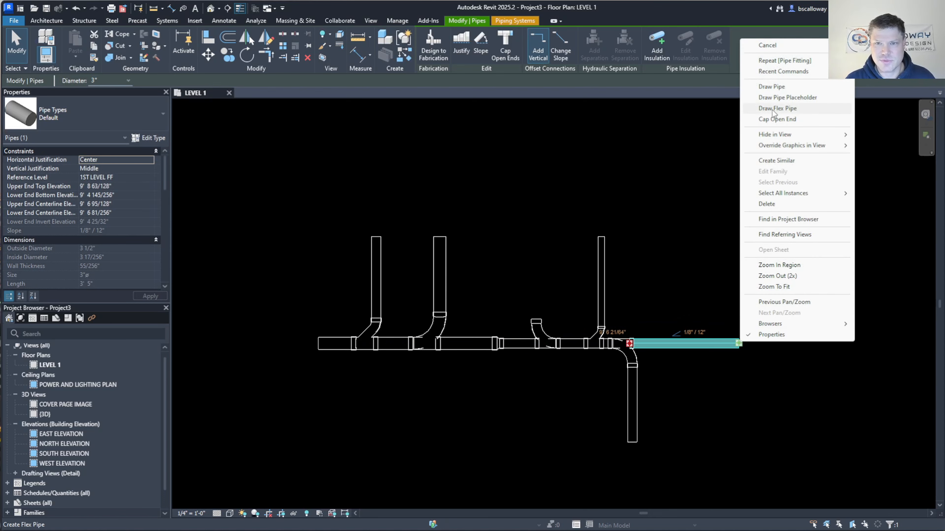
left_click(777, 86)
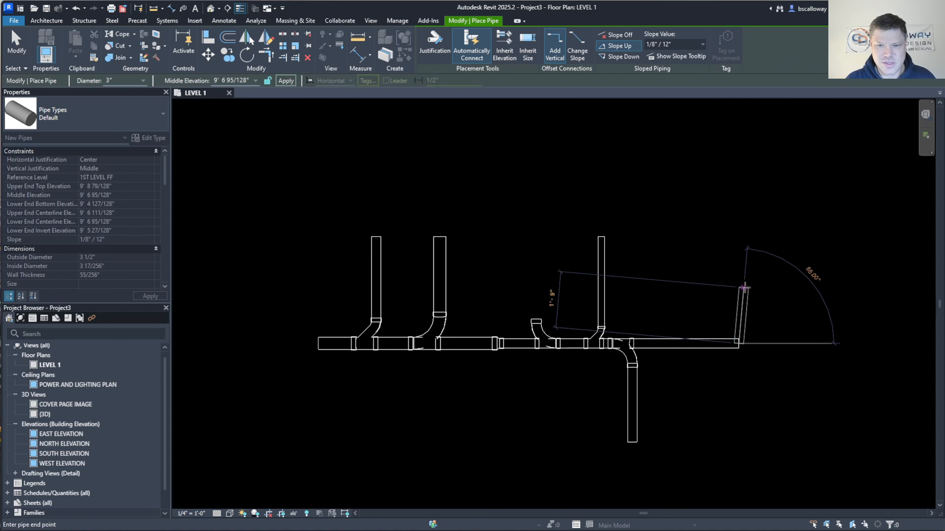
left_click(738, 250)
key("Escape")
key("Escape")
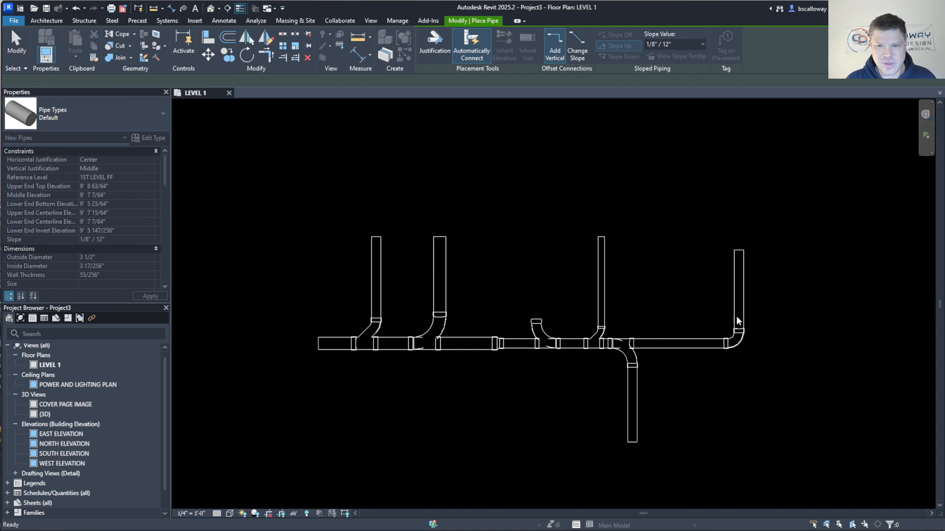
Step: Check which fitting type was placed at the 3" main's new corner
left_click(735, 336)
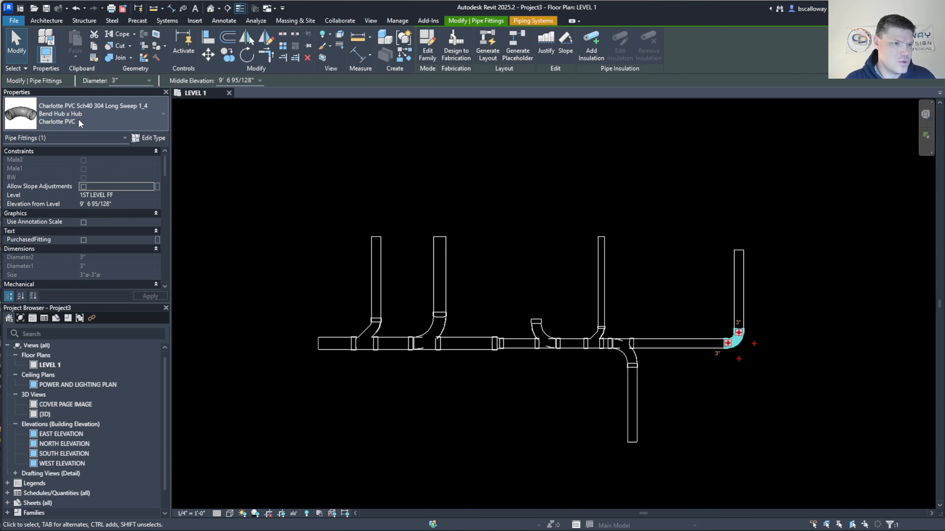
middle_click_drag(546, 399, 486, 263)
left_click(572, 395)
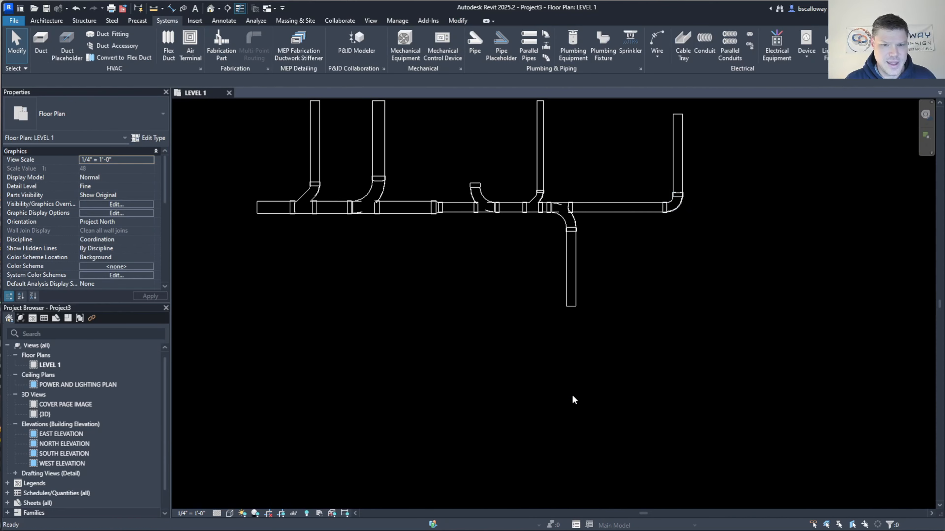
Step: Draw a separate 2" L-shaped pipe run in the empty area below the main, with a horizontal leg turning 90° downward
key("p")
key("i")
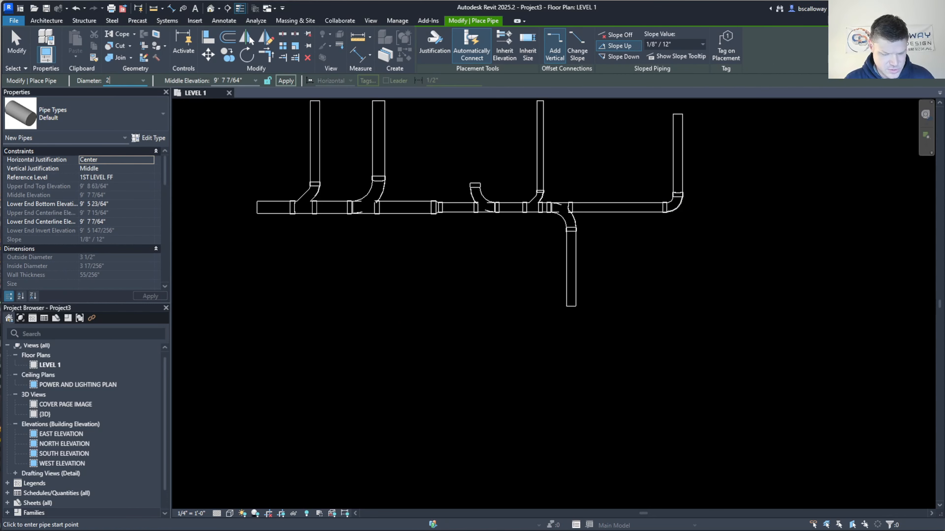
type("2")
left_click(414, 369)
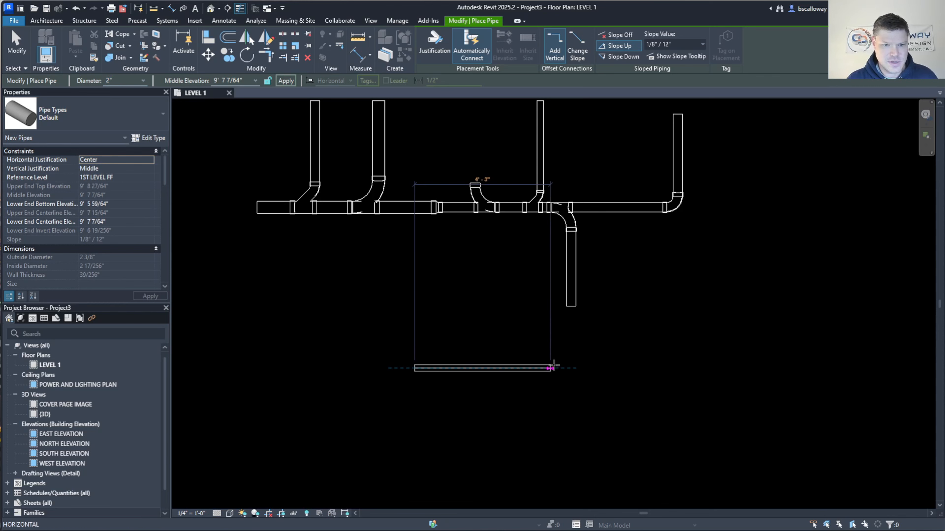
left_click(563, 368)
left_click(563, 450)
key("Escape")
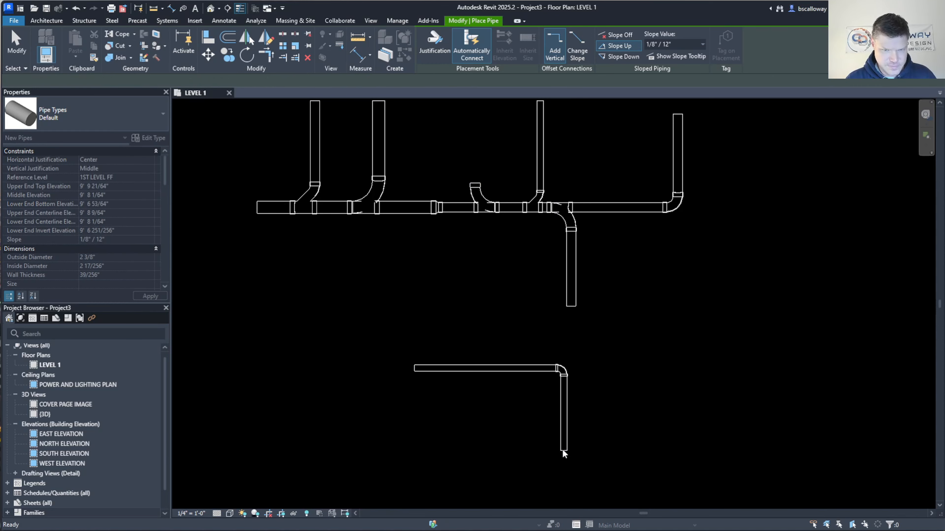
key("Escape")
Step: Check which fitting type was placed at the corner of the separate 2" run
left_click(562, 371)
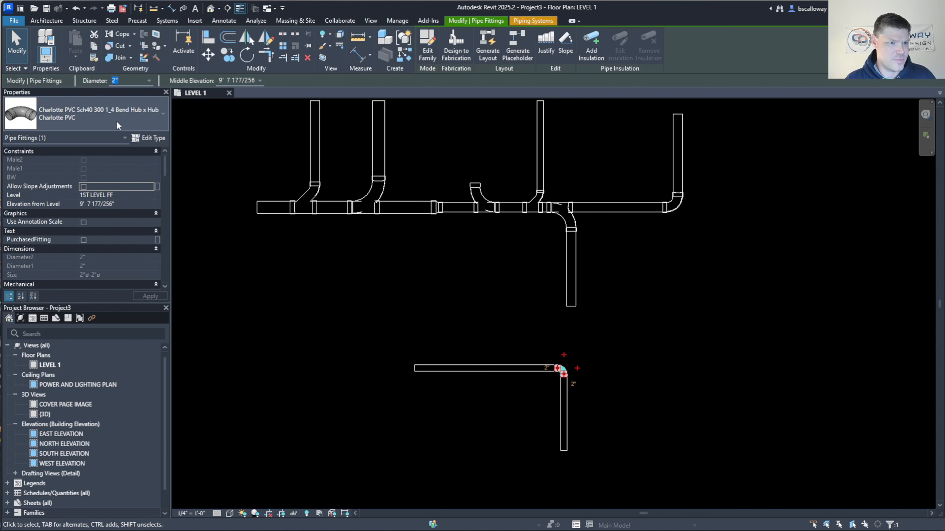
left_click(646, 328)
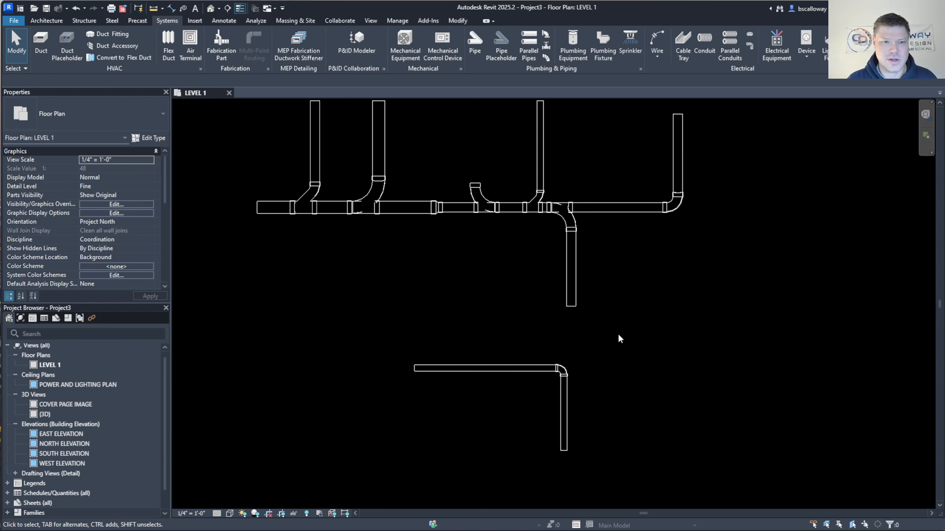
mouse_move(620, 339)
middle_mouse_down()
mouse_move(616, 390)
mouse_move(603, 400)
middle_mouse_up()
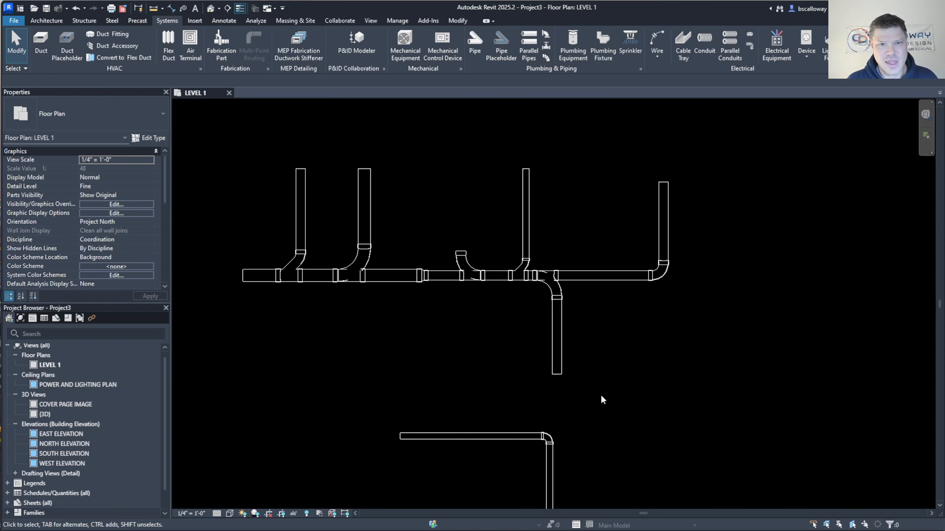